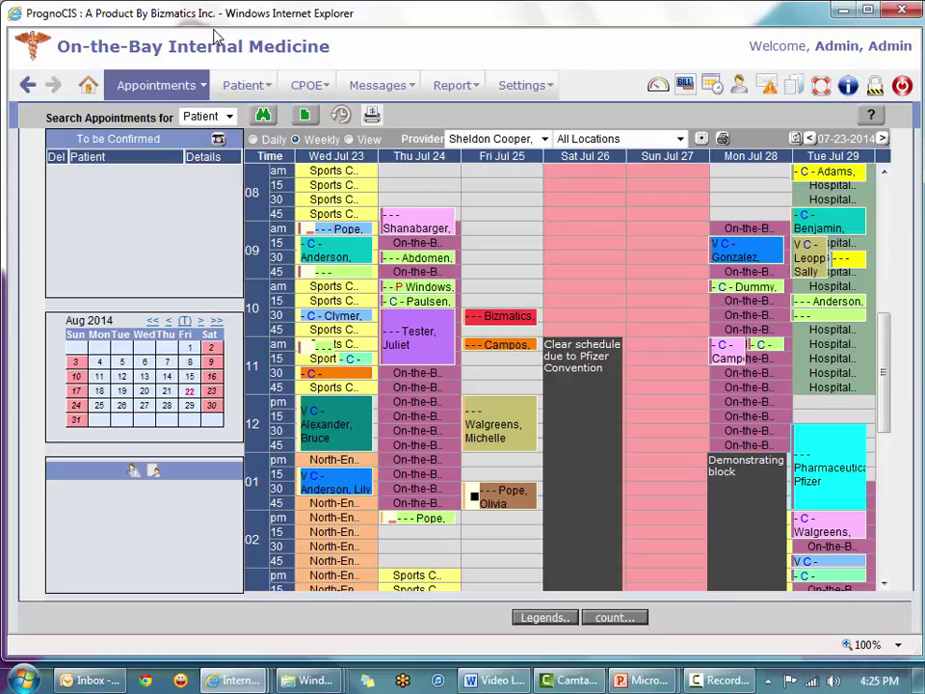
Step: Open the appointment form from the 2:00 pm slot on Wednesday, July 23 and cancel it without scheduling
click(145, 87)
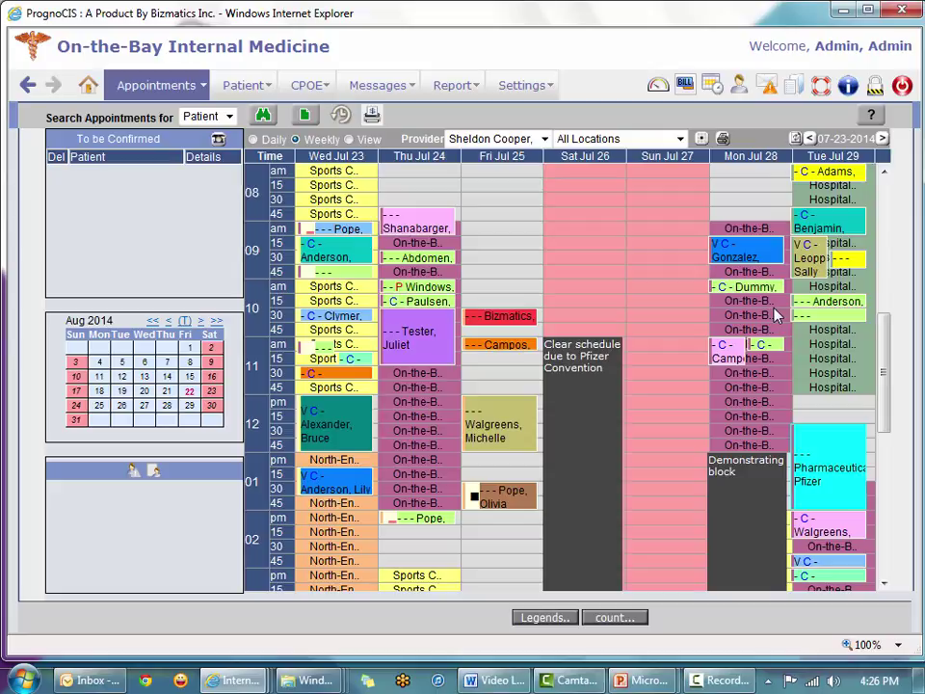
click(315, 520)
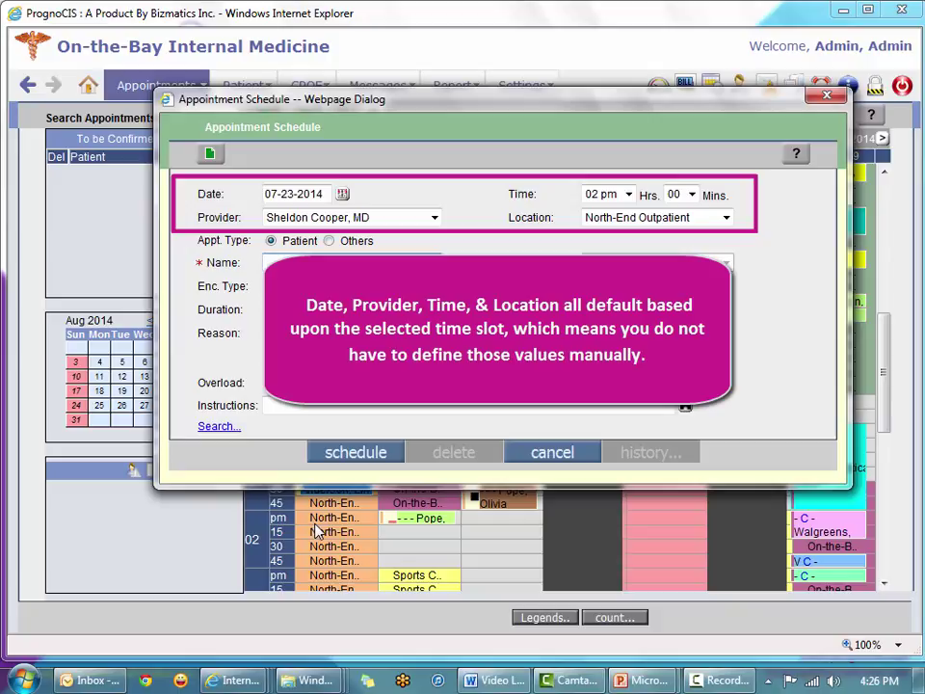
click(553, 455)
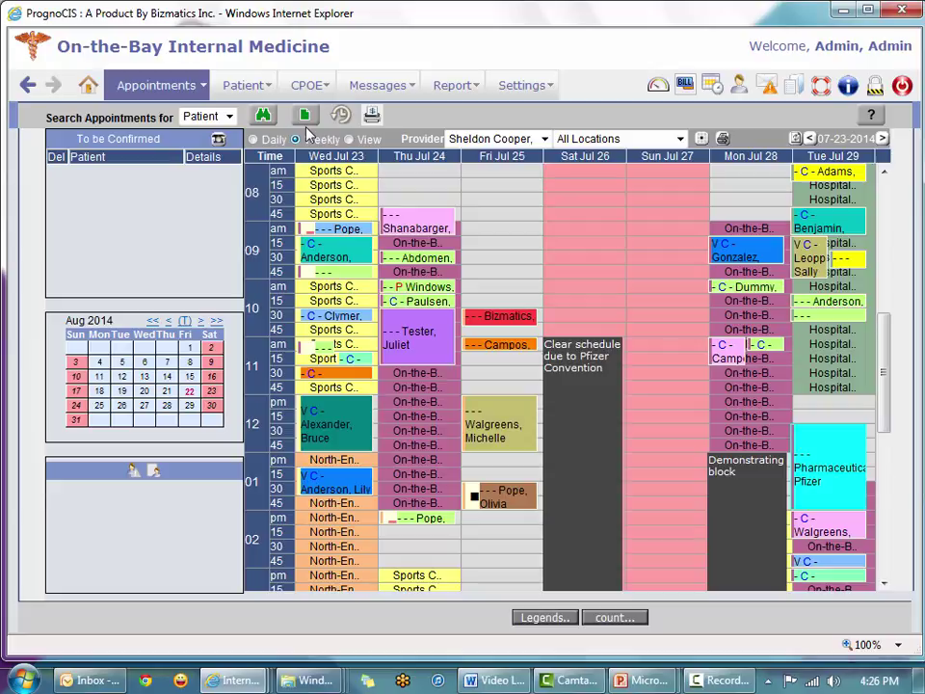
Step: Open a blank appointment form, view the available locations, and cancel it
click(304, 117)
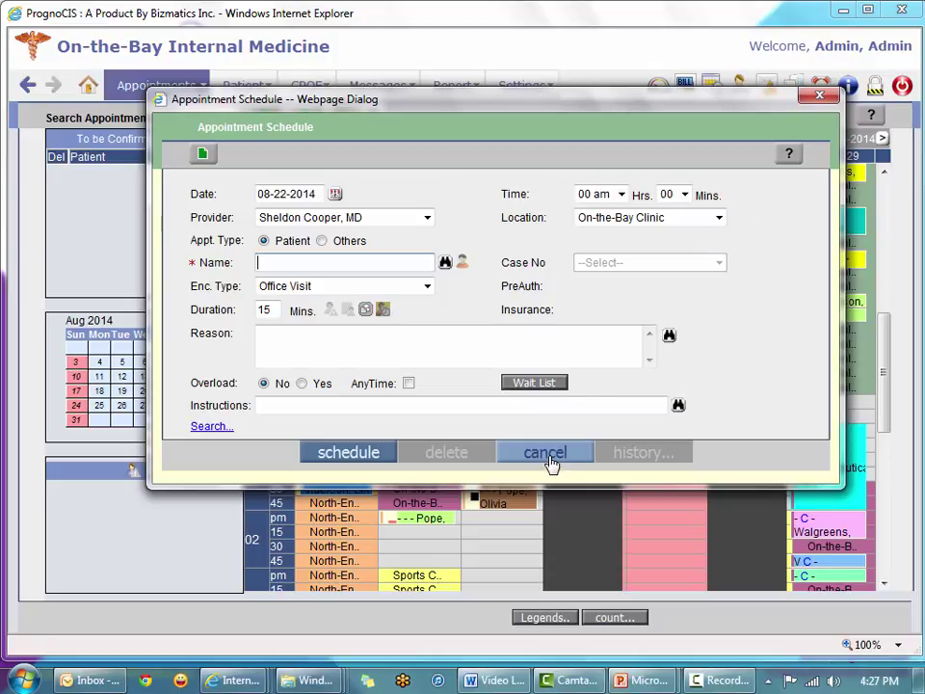
click(717, 217)
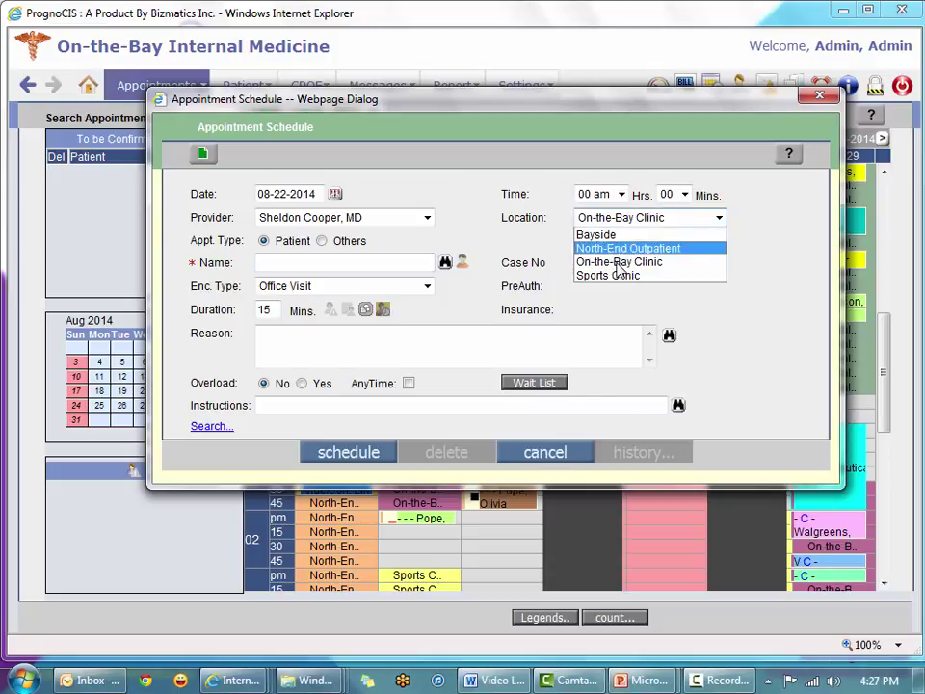
click(544, 455)
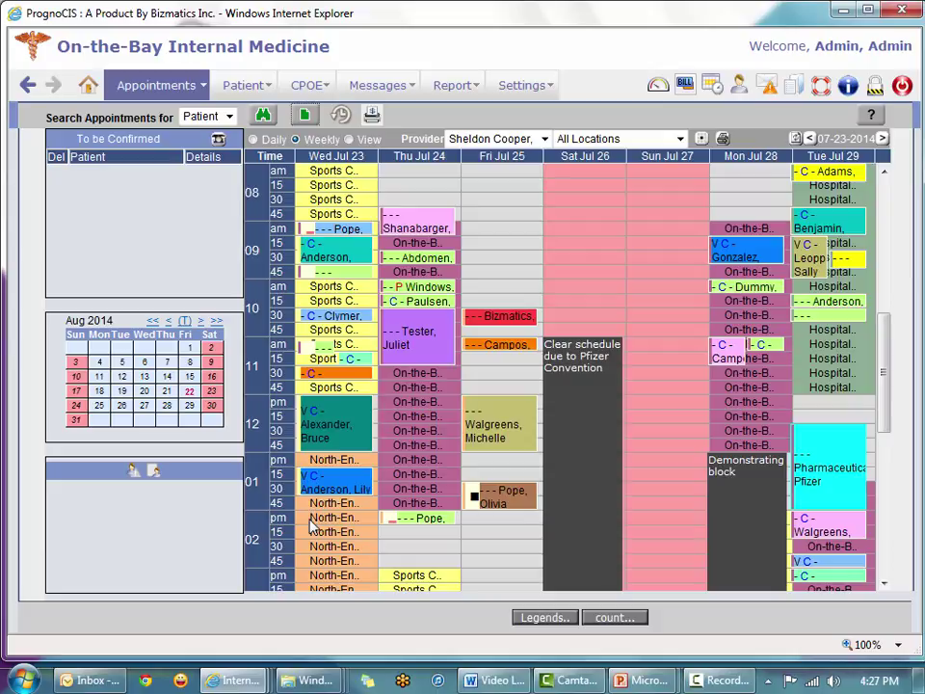
Step: Start a Patient-type appointment in the Wednesday, July 23, 2:00 pm slot and select the existing patient by name
double_click(310, 525)
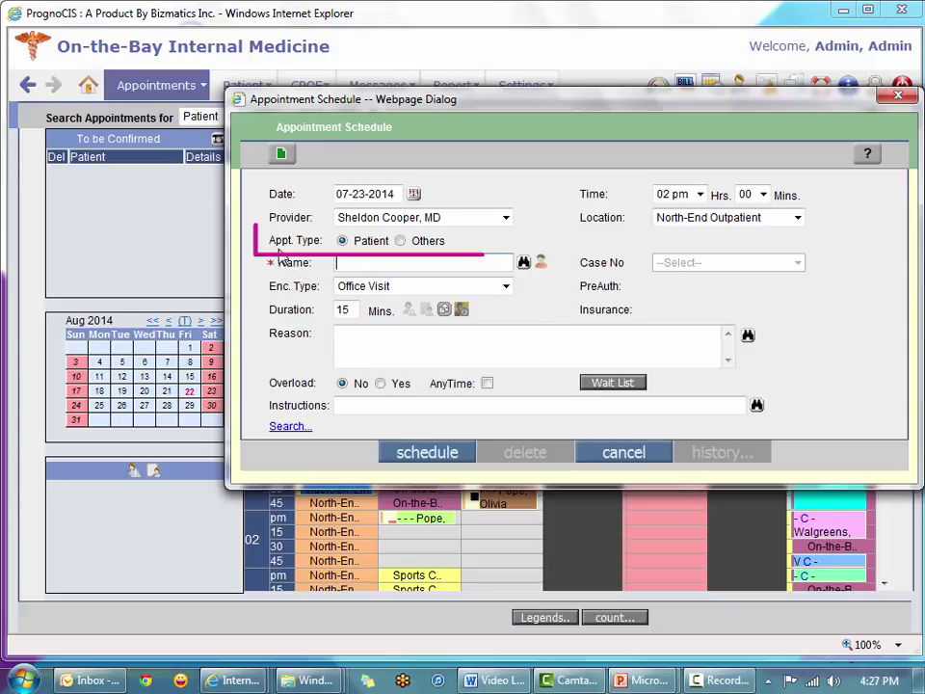
click(400, 241)
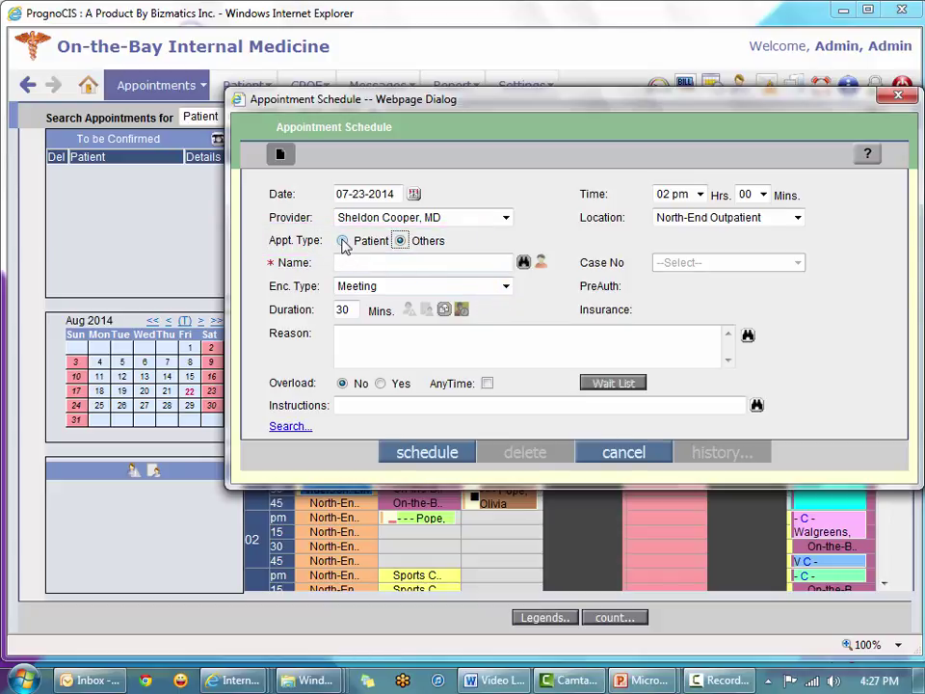
click(343, 241)
click(370, 262)
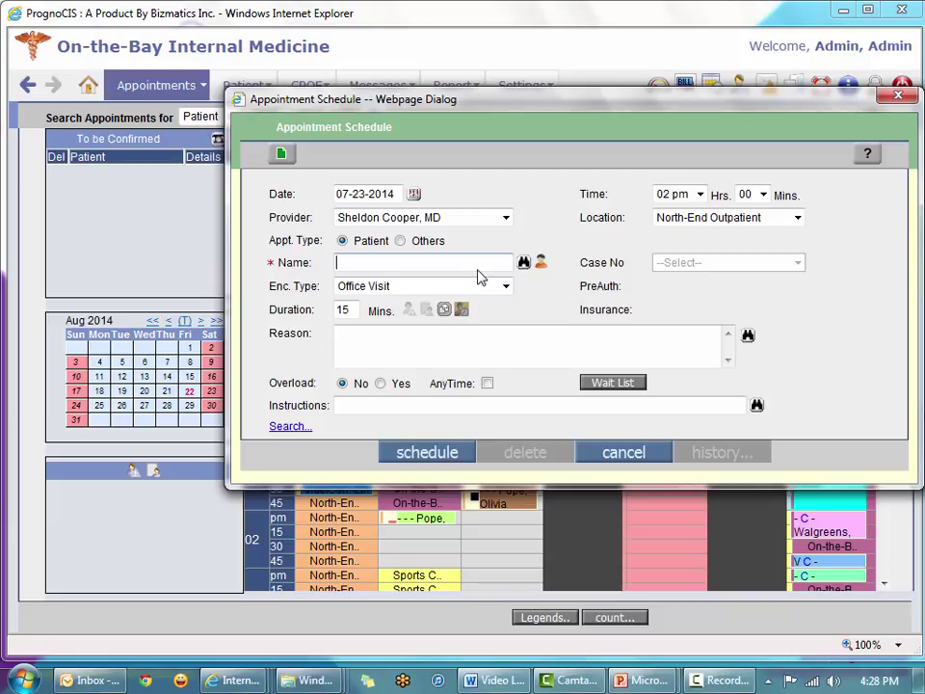
text(ballas)
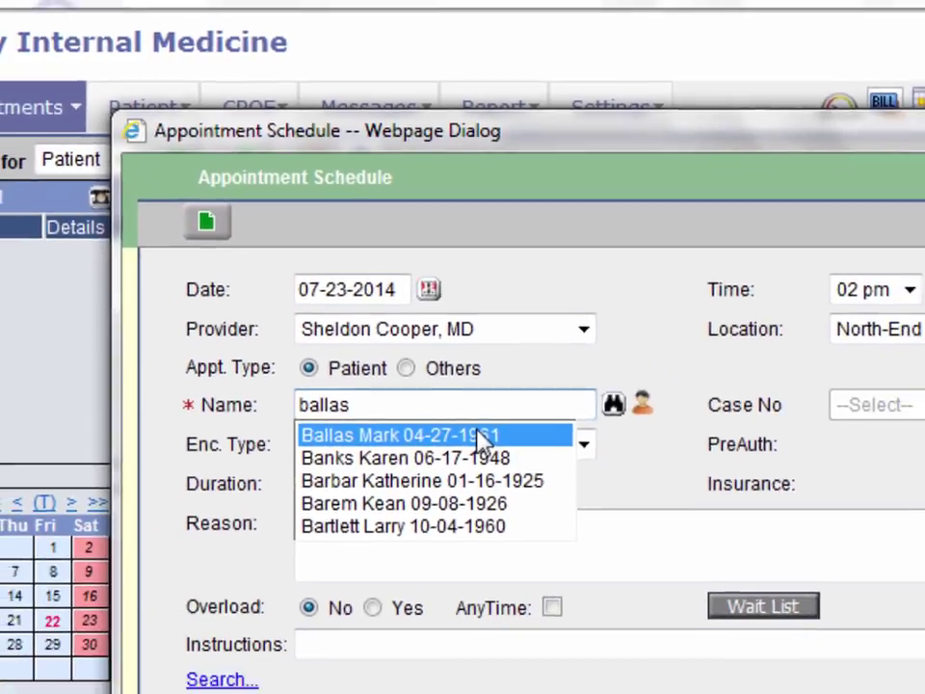
click(506, 539)
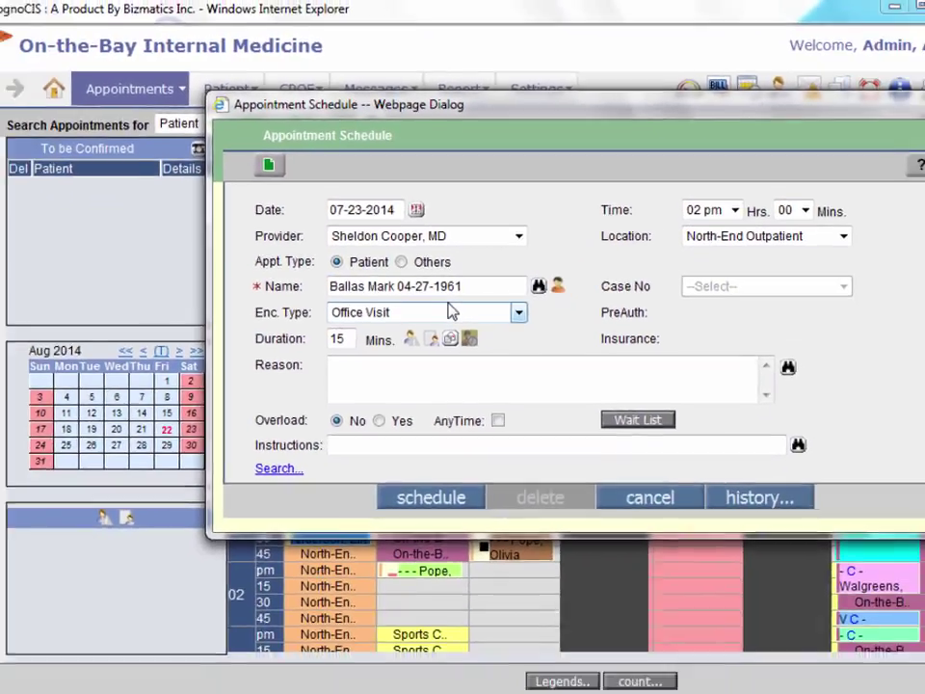
click(540, 287)
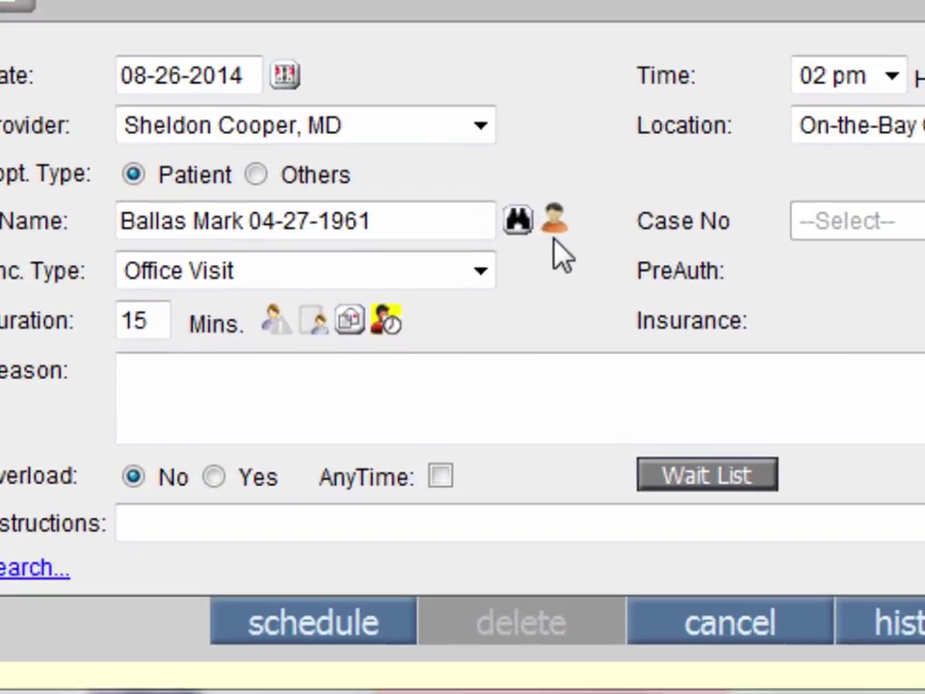
click(462, 297)
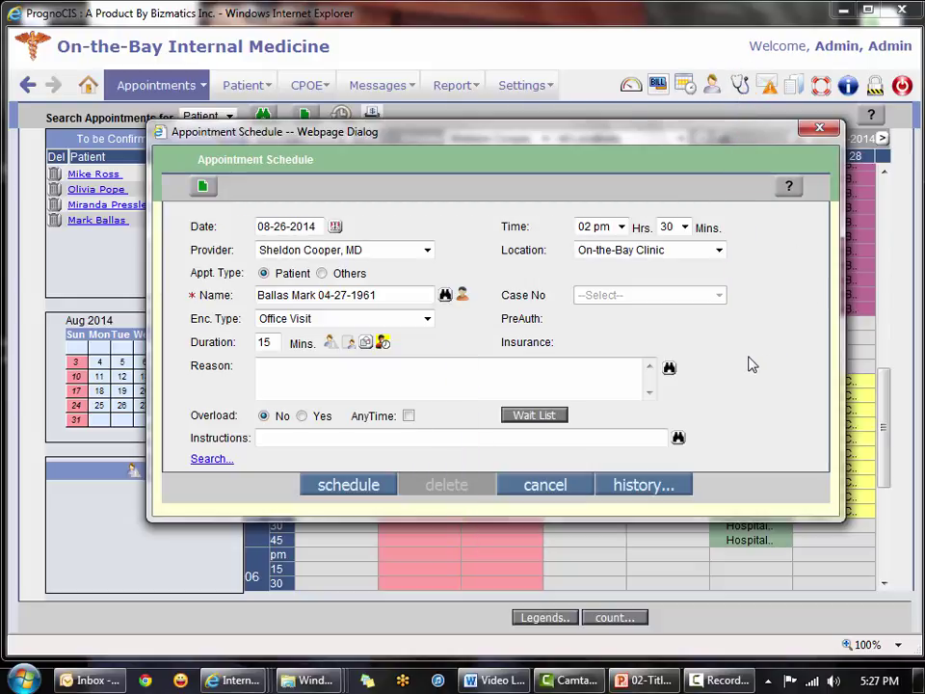
click(462, 295)
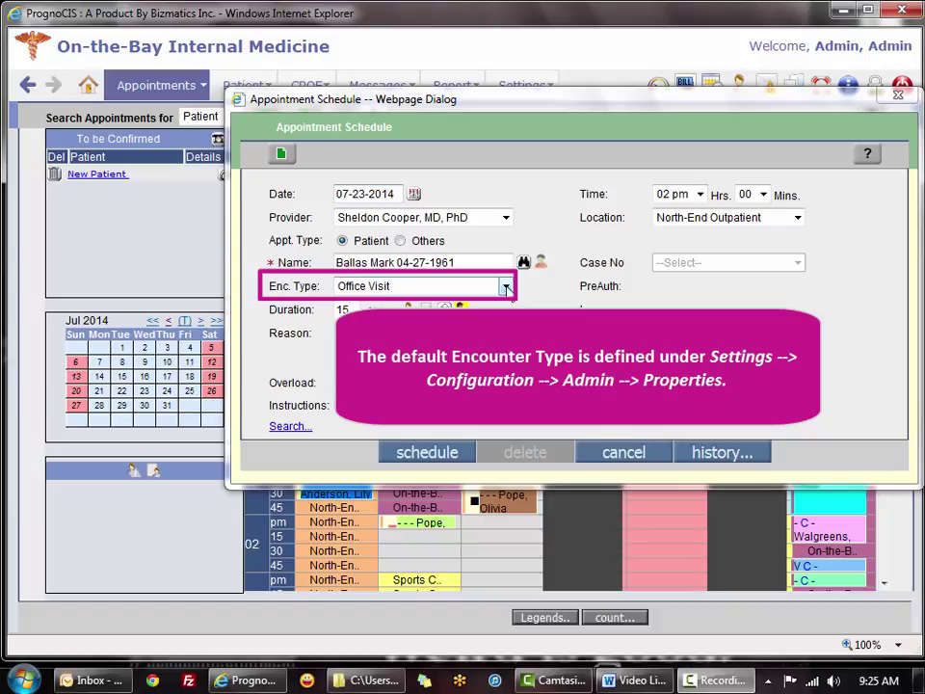
Step: Choose Office Visit as the appointment's encounter type and set its duration to 30 minutes
click(505, 288)
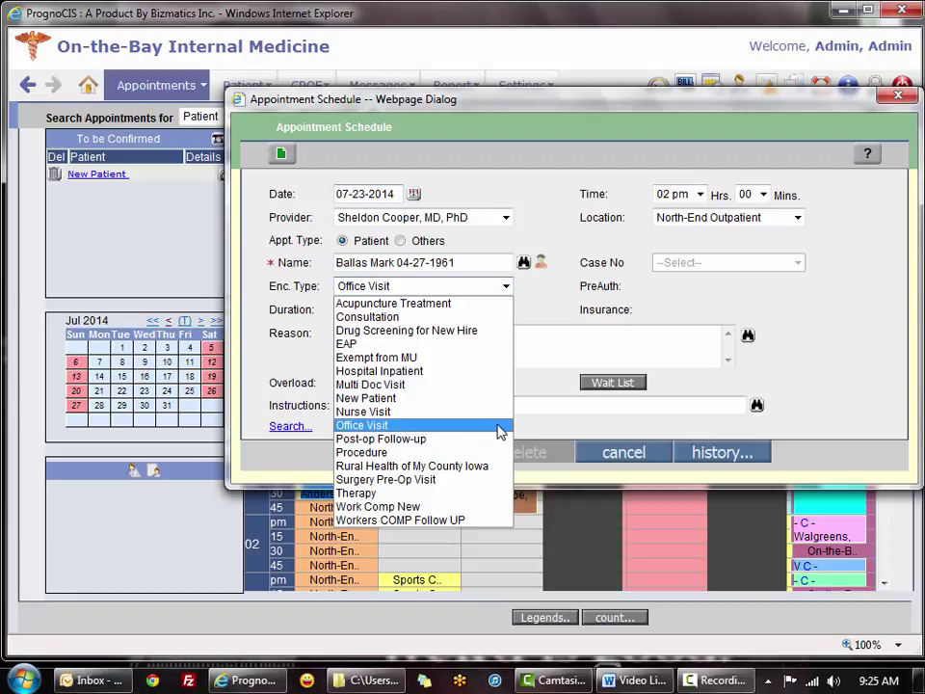
click(501, 432)
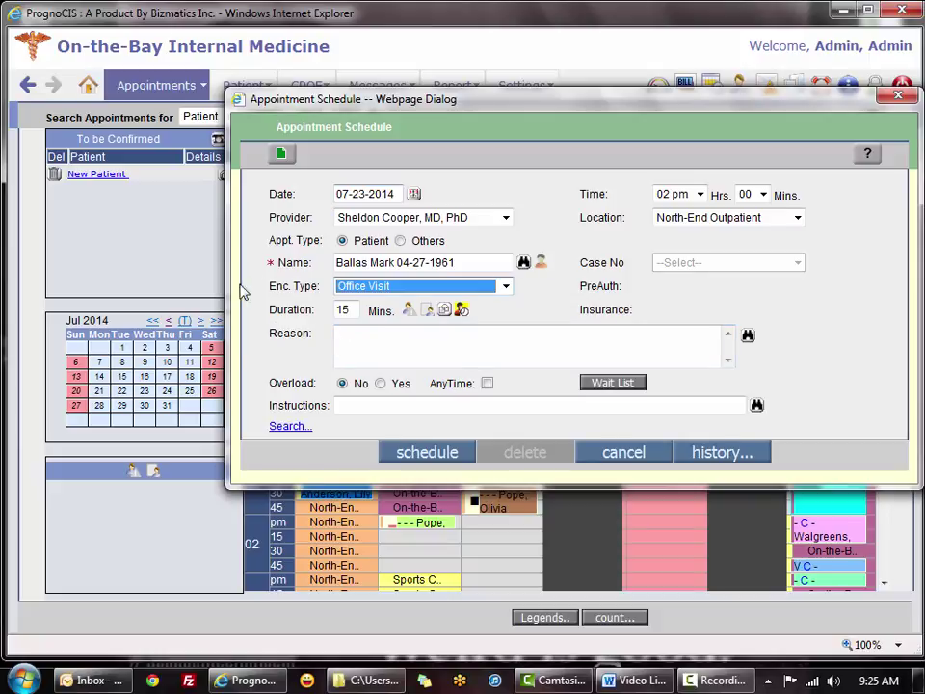
click(356, 312)
key(BackSpace)
key(BackSpace)
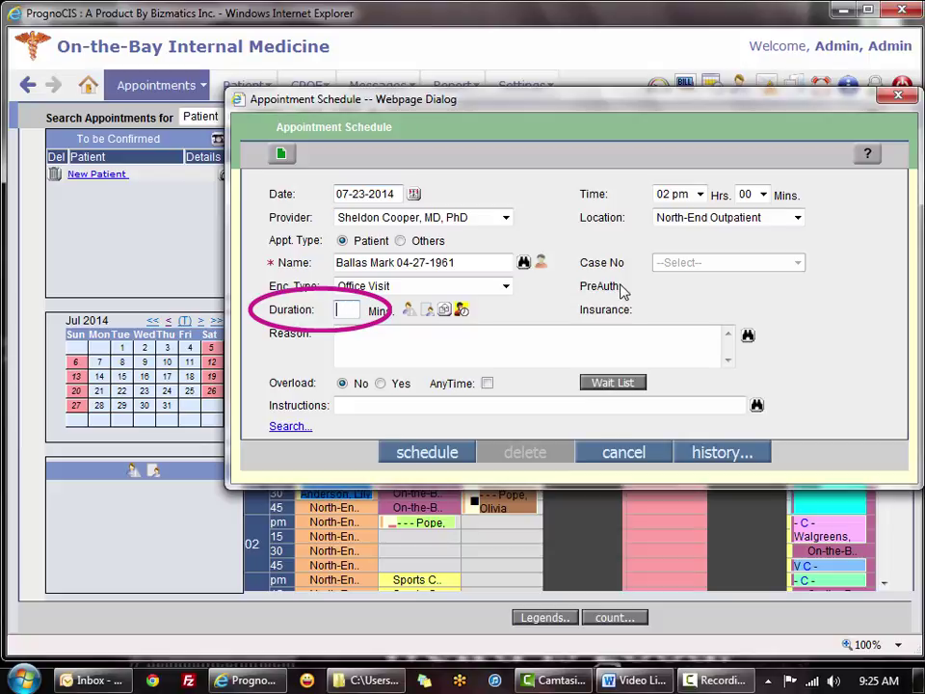
text(30)
Step: View the complaint list without picking an entry and enter "Abdominal pain" as the reason for the visit
click(630, 334)
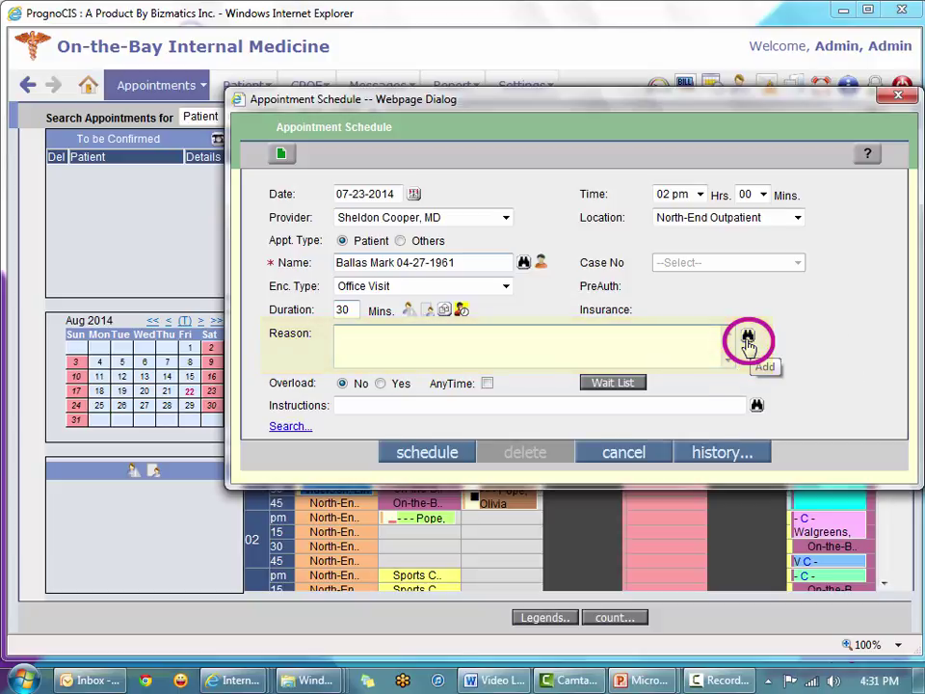
click(748, 339)
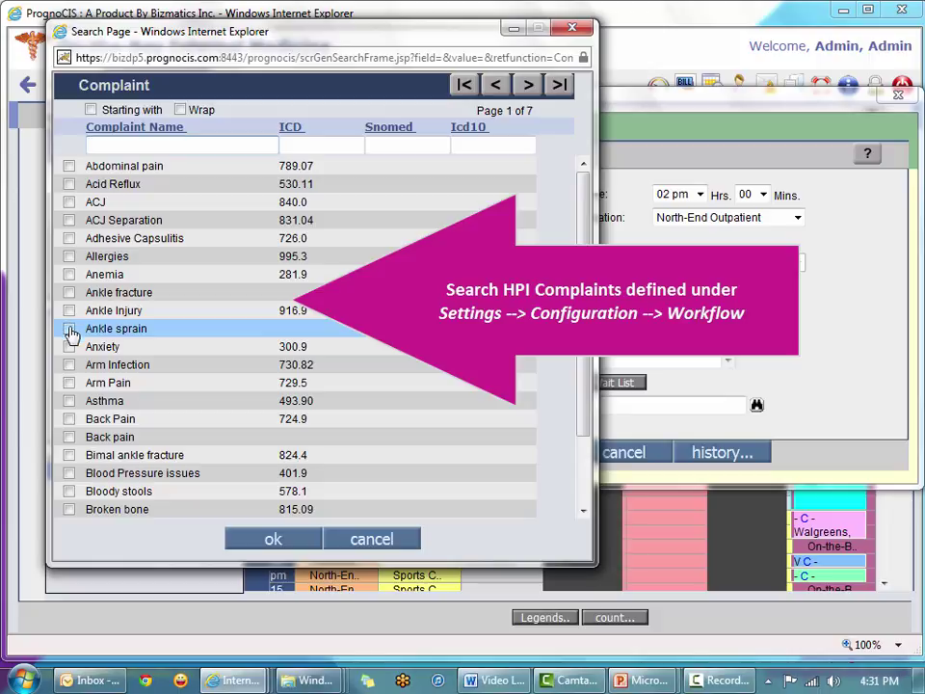
click(369, 543)
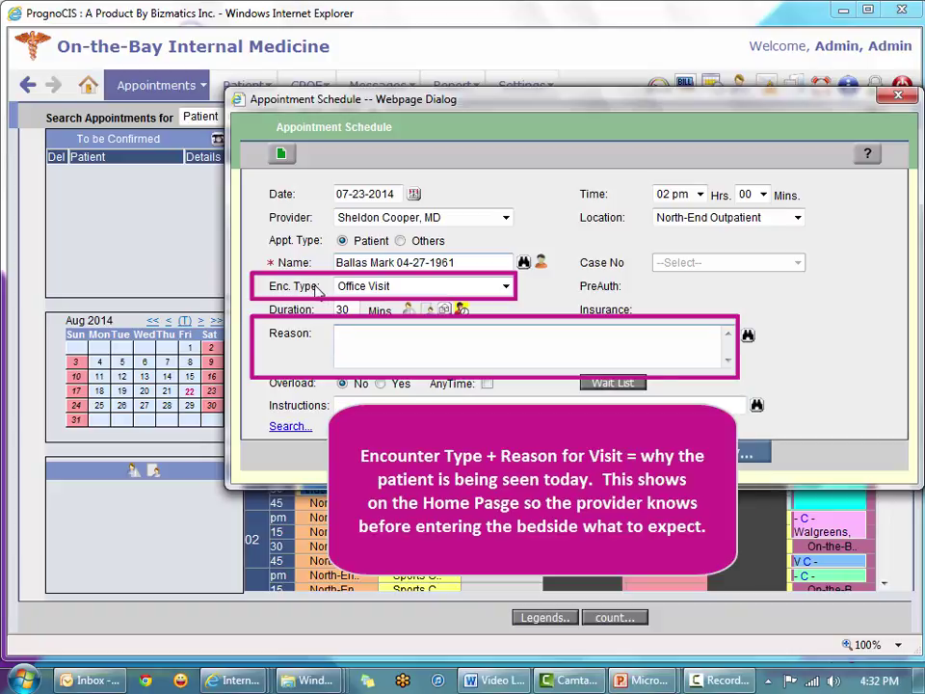
click(343, 355)
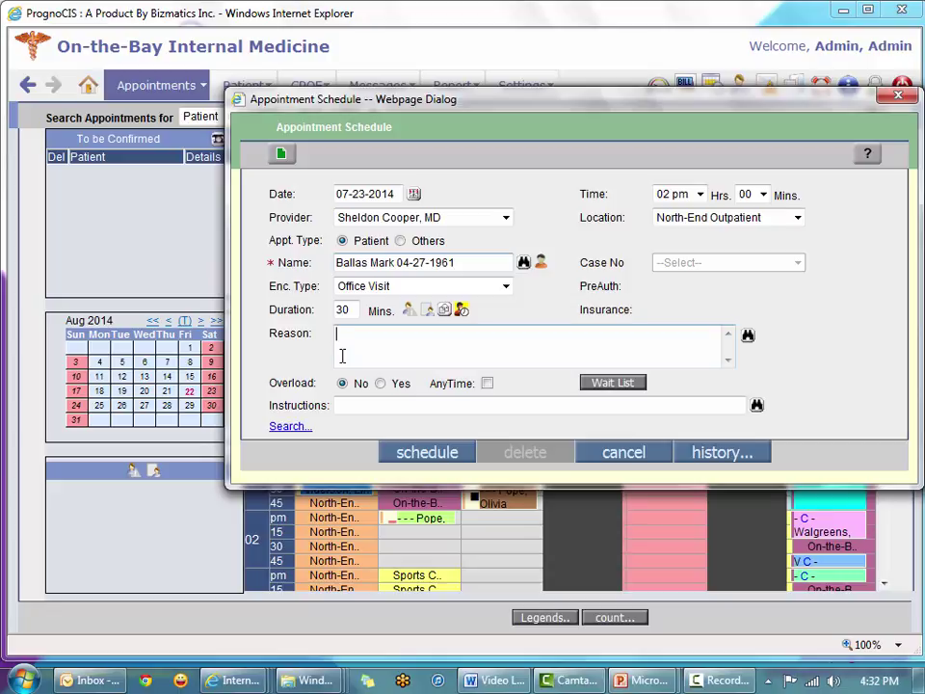
text(Abdominal pain)
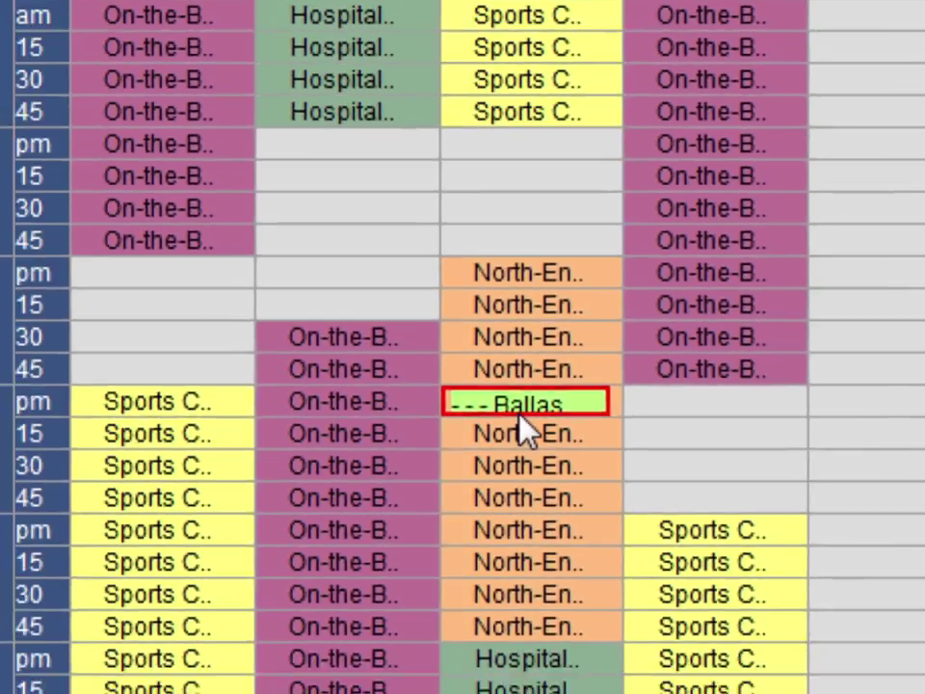
Step: Examine the patient's booked appointment on Wednesday, August 27 and the copayment shown for it
mouse_move(519, 395)
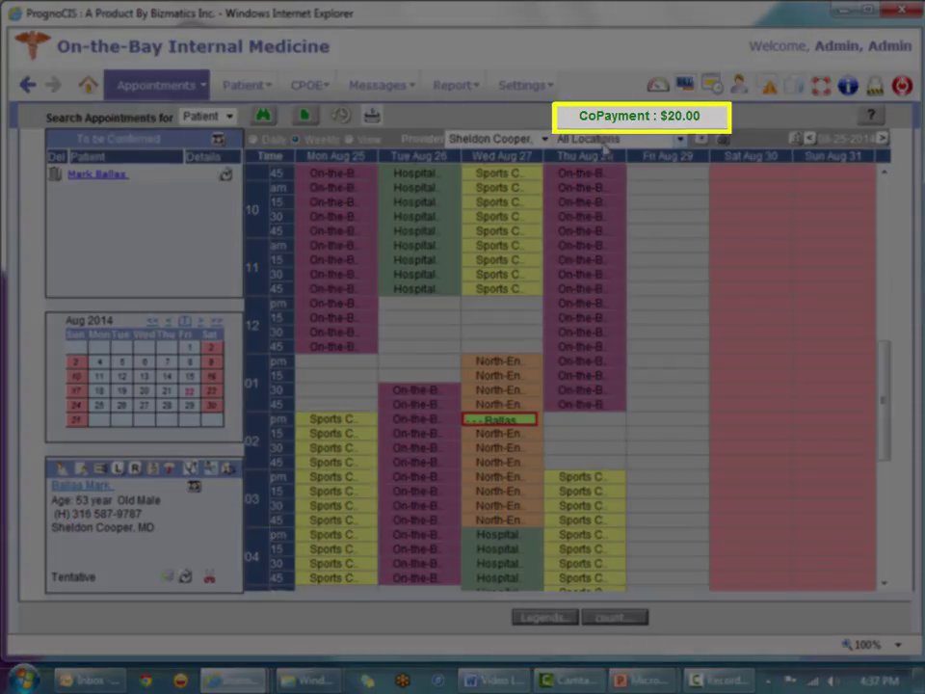
mouse_move(521, 85)
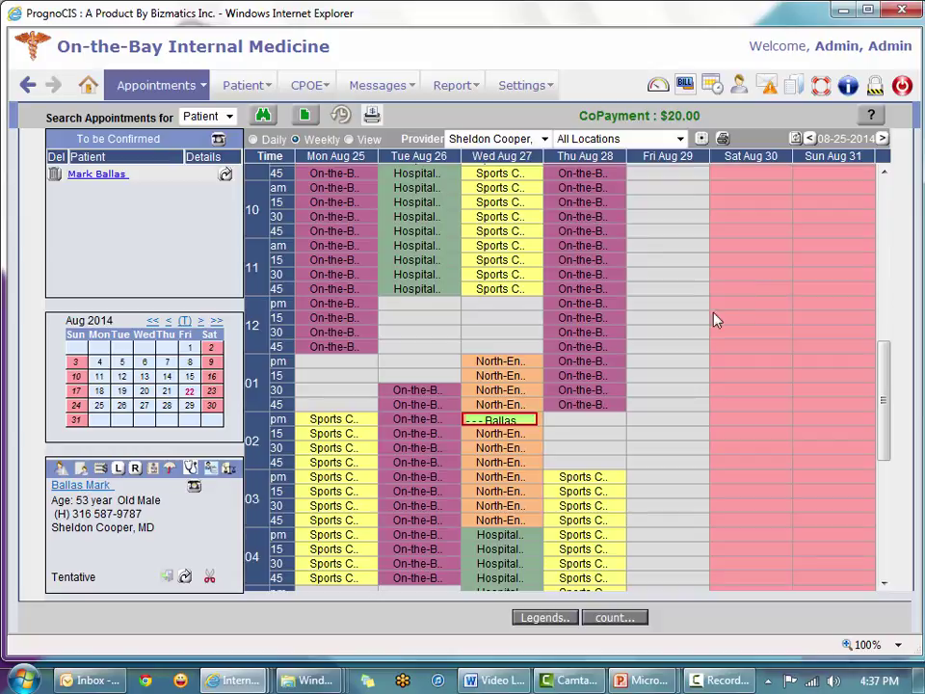
Step: Start an appointment for 08-25-2014 at 11:15 am and quick-register a new patient with full name, date of birth and sex Male
click(304, 117)
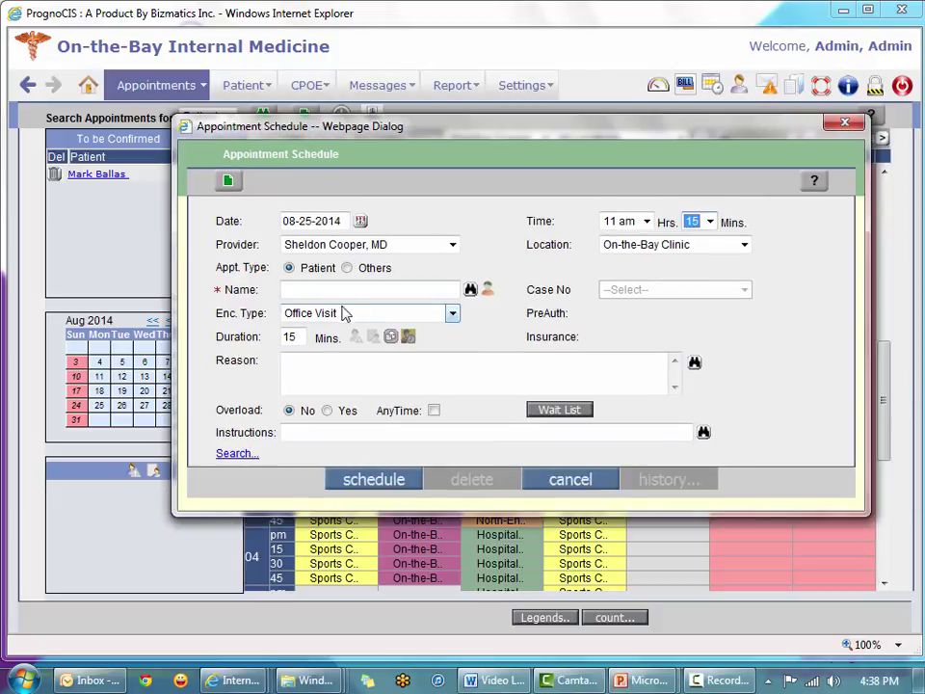
click(314, 291)
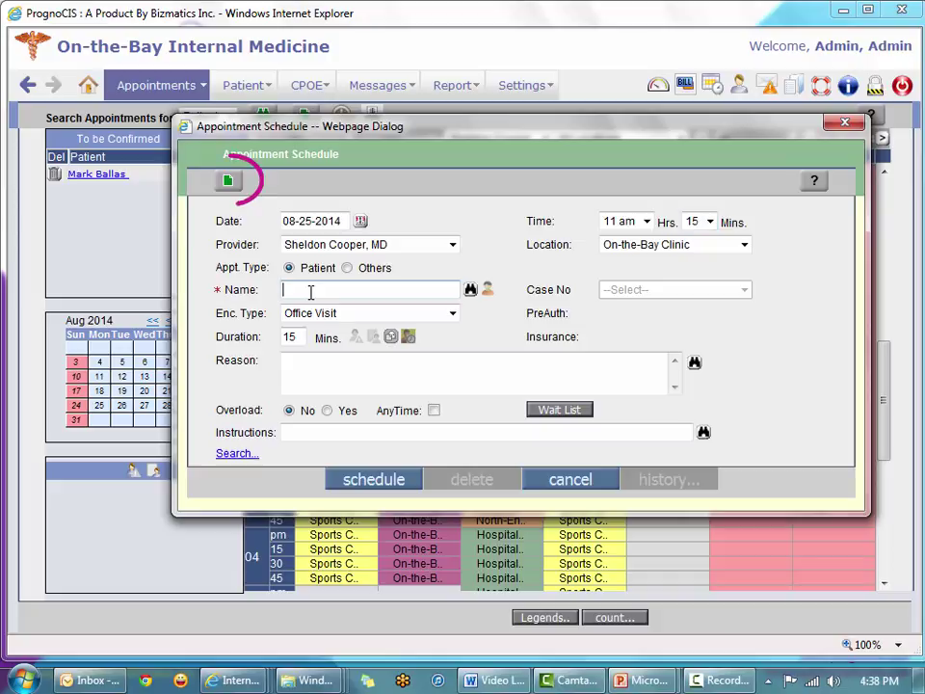
click(229, 180)
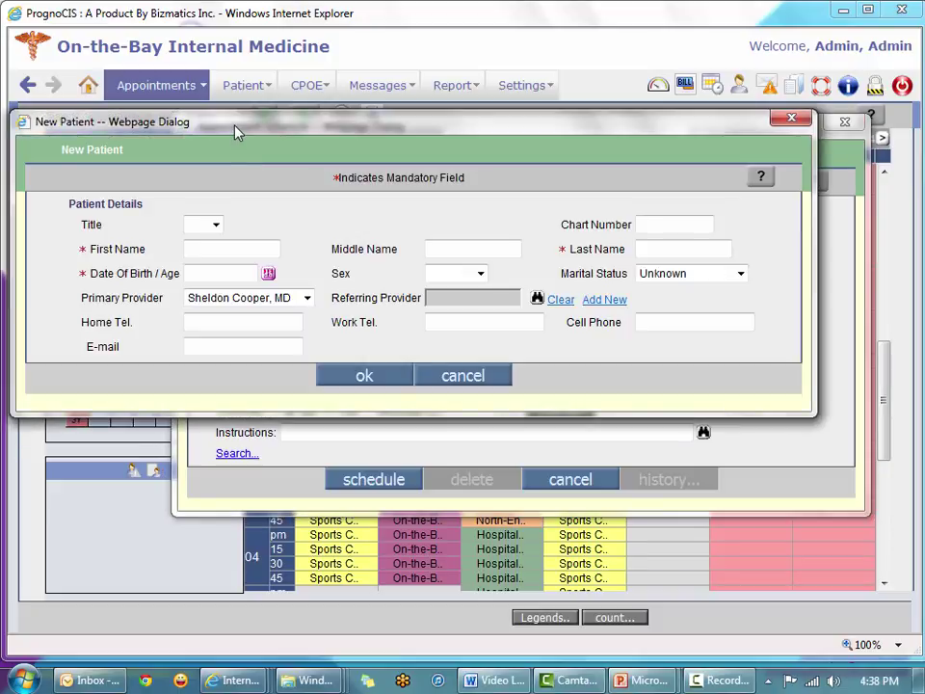
drag(237, 133, 249, 129)
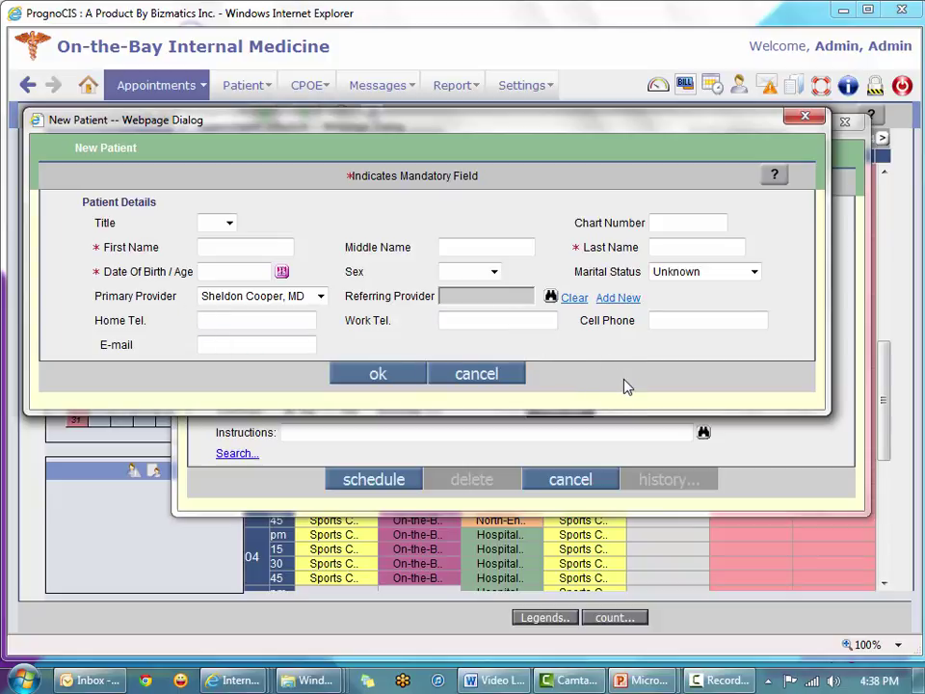
click(230, 250)
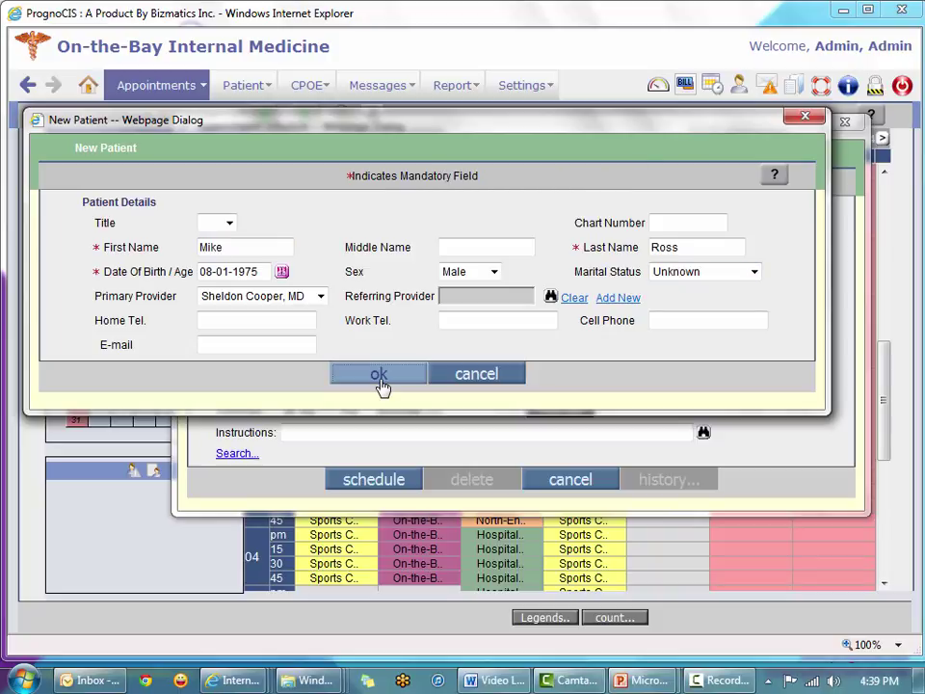
click(380, 384)
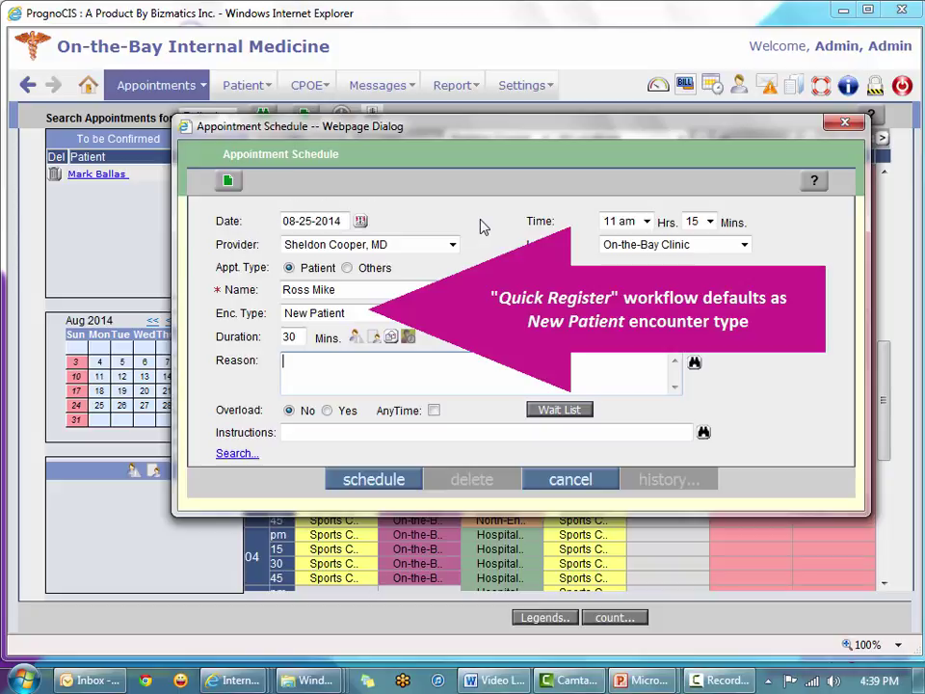
Step: Enter "Eval for new patient" as the reason for the visit and schedule the appointment
text(Eval for new patient)
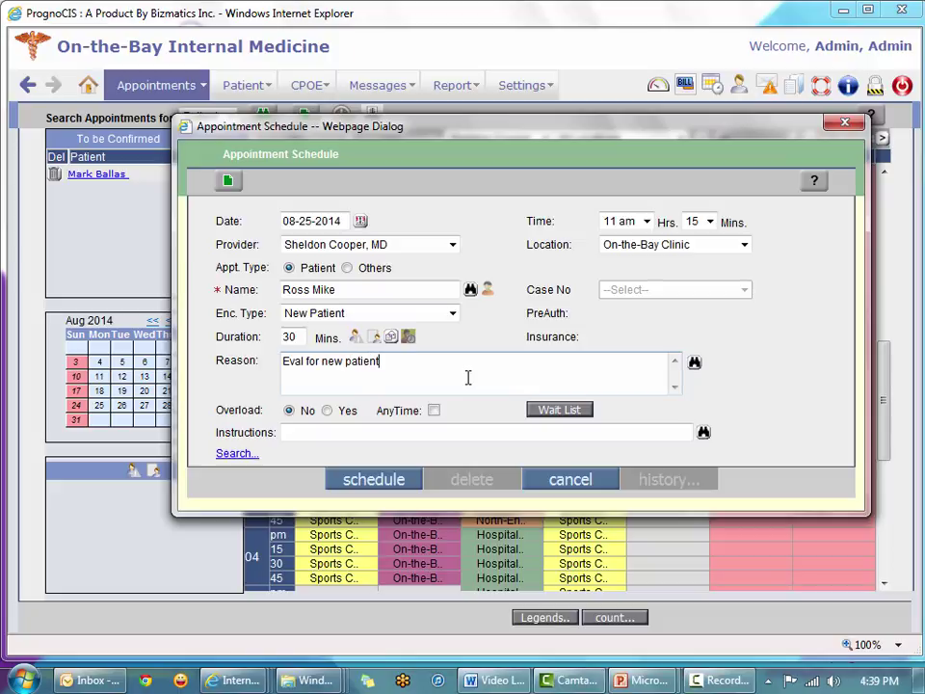
click(373, 482)
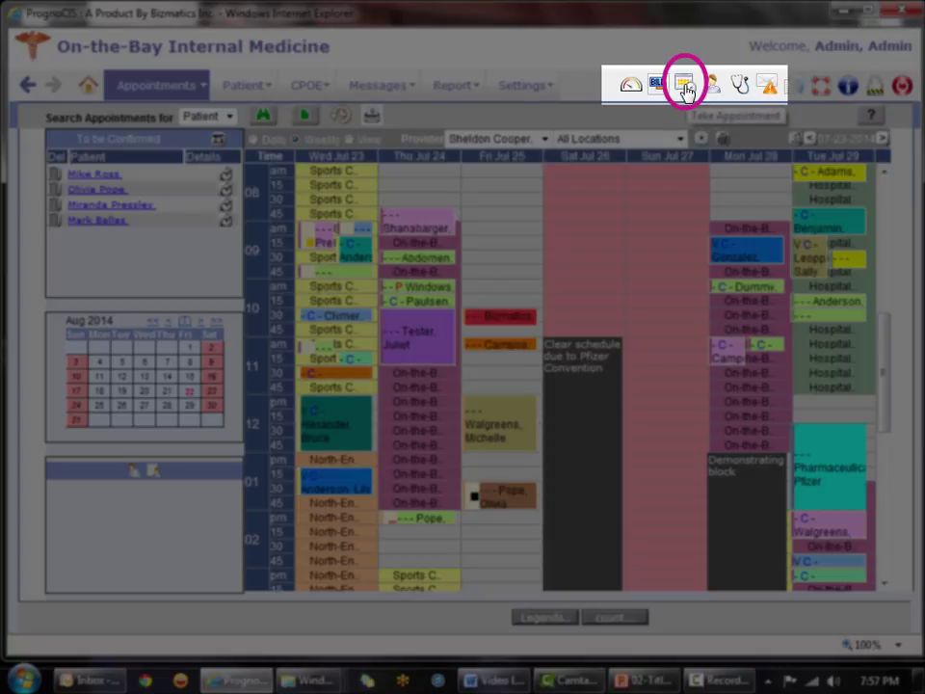
Step: Open the Take Appointment form for the current patient, view its prefilled fields, and cancel it
click(685, 90)
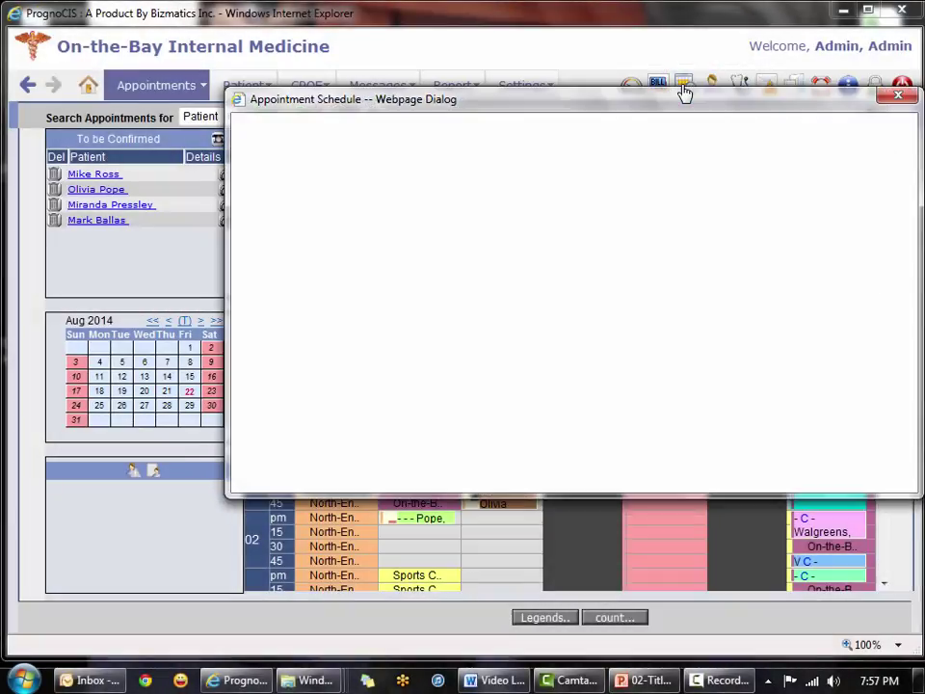
drag(681, 98, 616, 119)
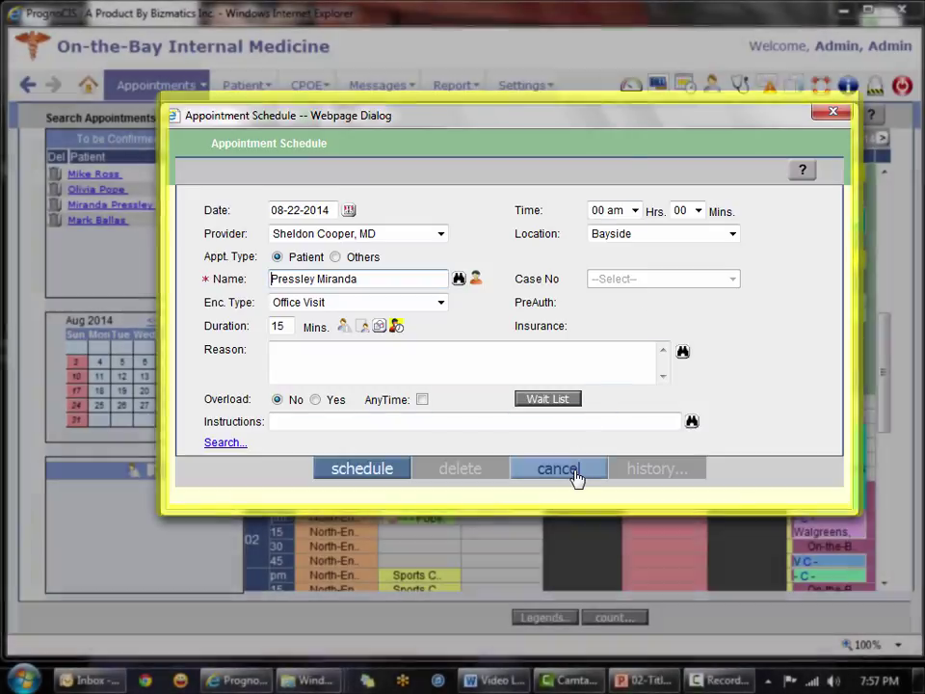
click(573, 475)
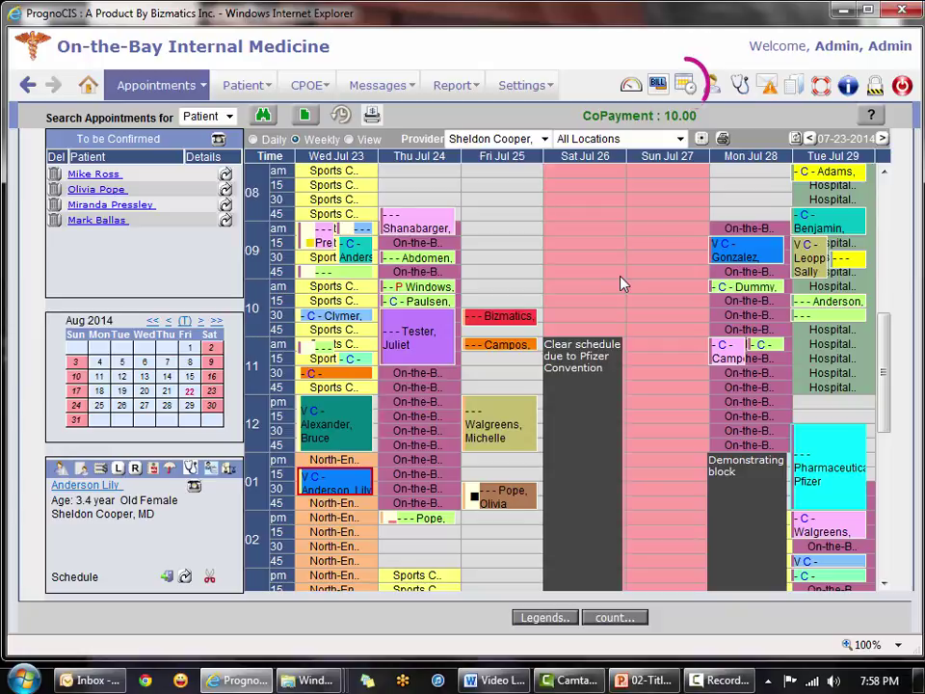
Step: Start an appointment for the current patient at On-the-Bay Clinic and find the provider's earliest available slots
click(686, 89)
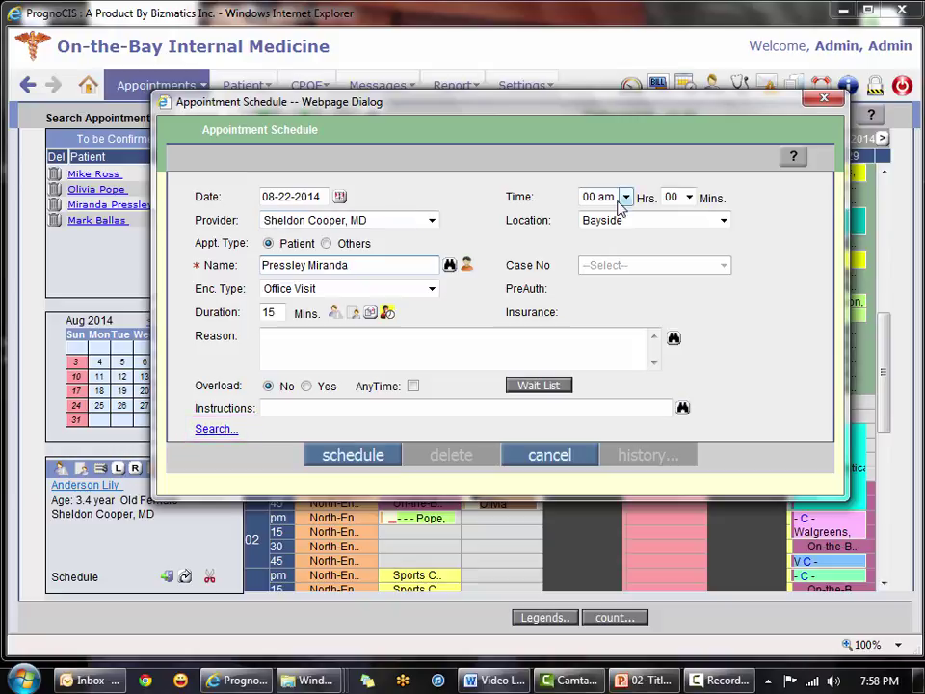
click(724, 222)
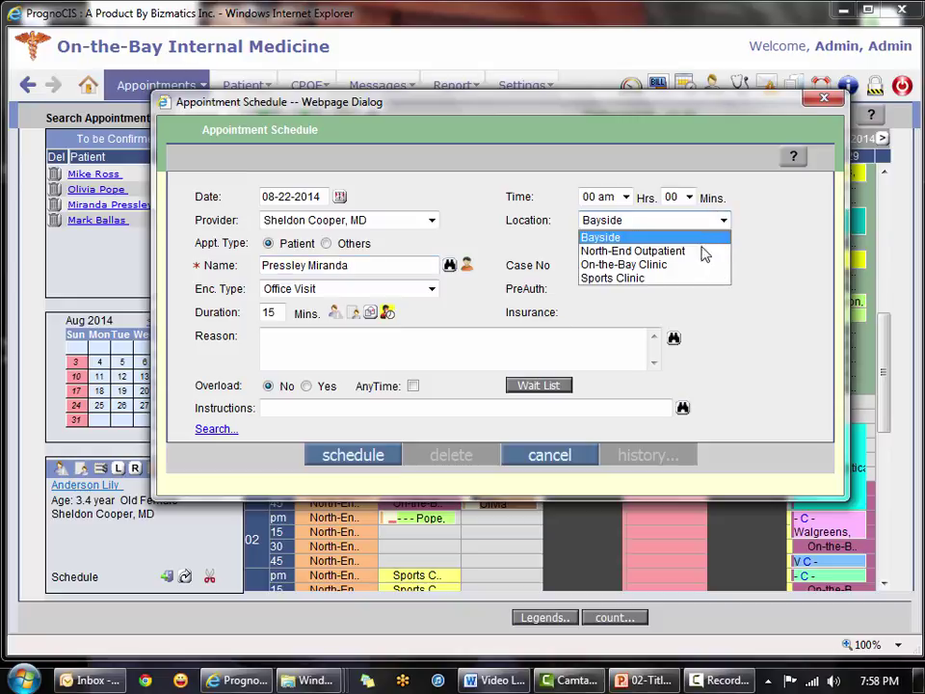
click(683, 265)
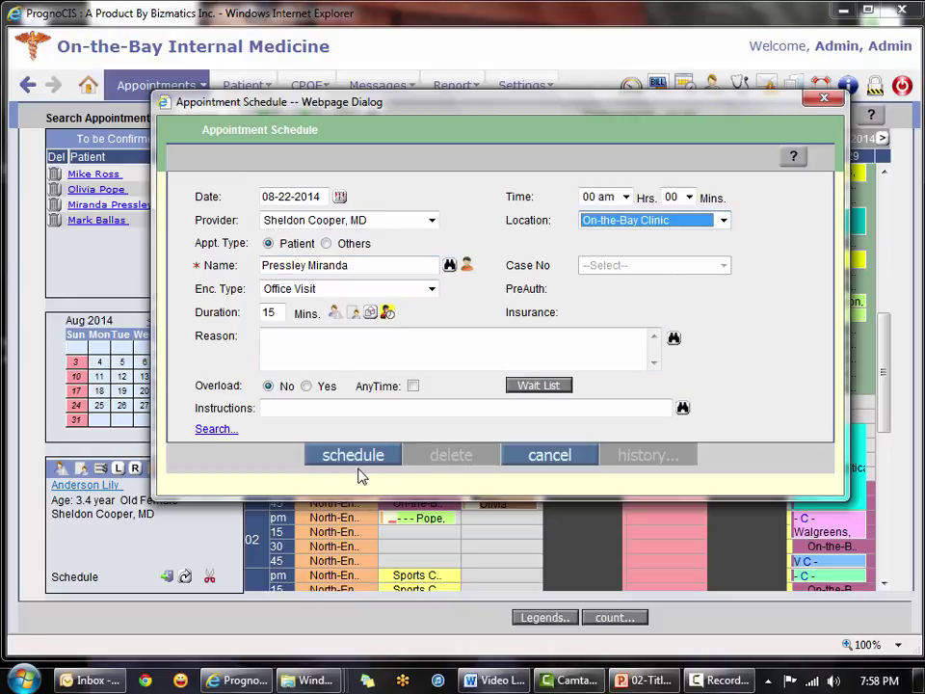
click(217, 433)
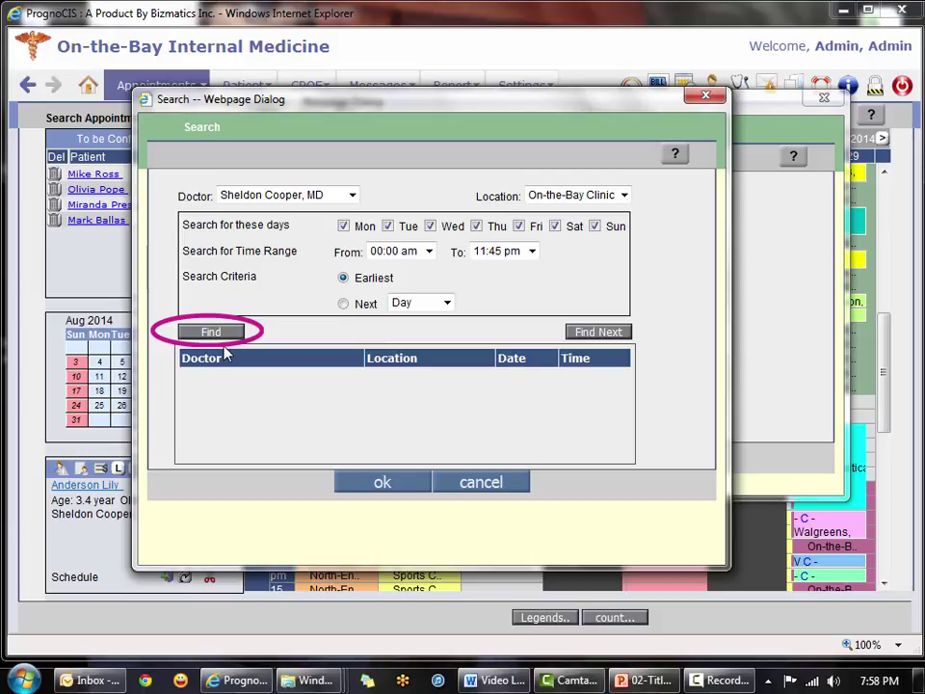
key(Return)
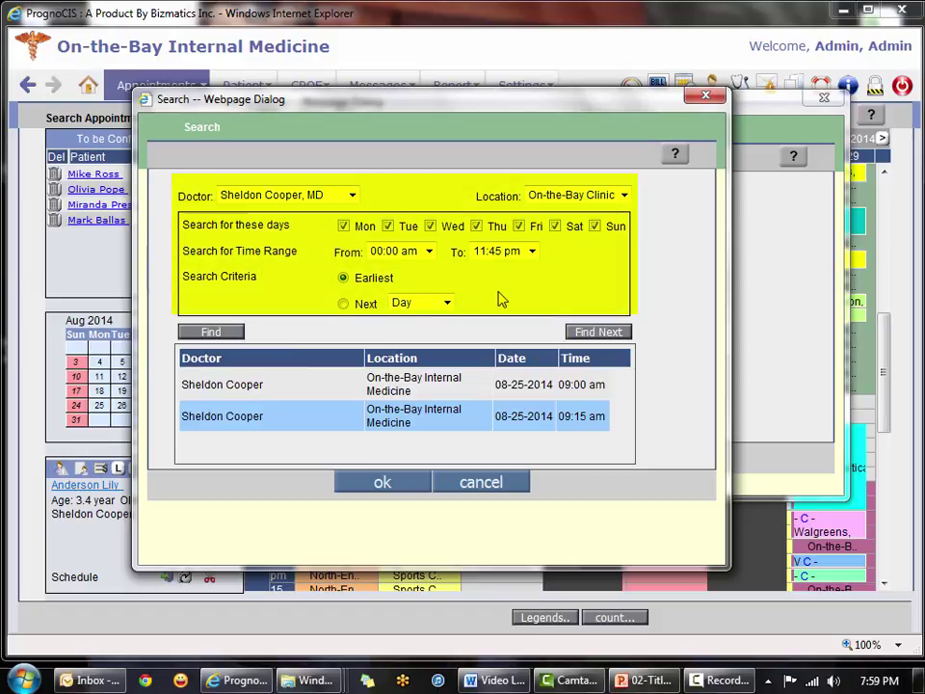
Step: Limit the slot search to Monday, Wednesday and Thursday by excluding the other days
click(388, 227)
click(520, 228)
click(555, 228)
click(593, 228)
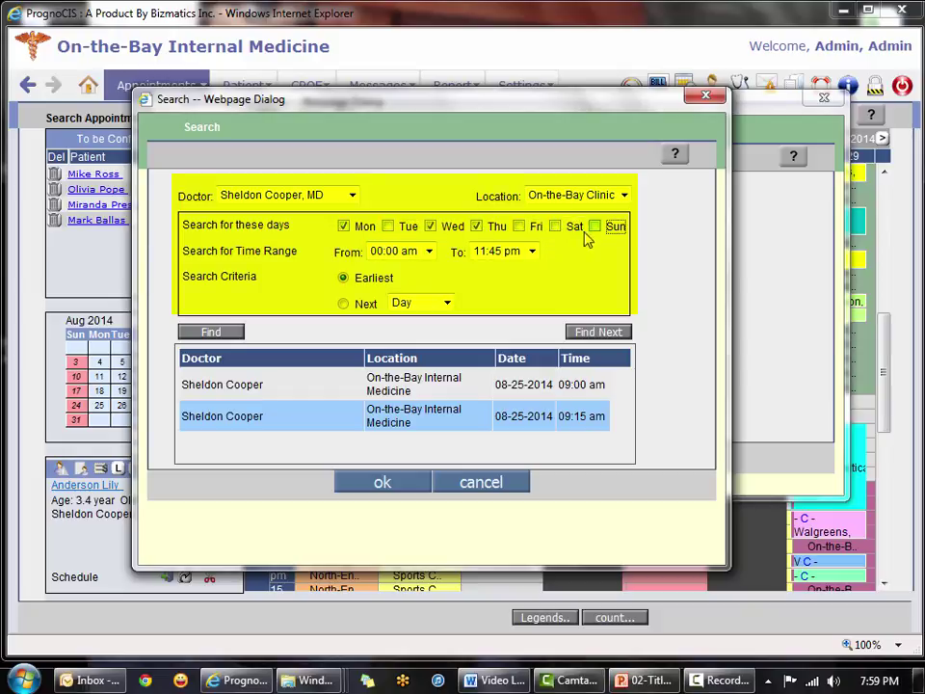
Step: Set the search time range from 12:00 pm to 06:00 pm and find the matching slots
click(428, 253)
drag(428, 282, 423, 423)
click(422, 458)
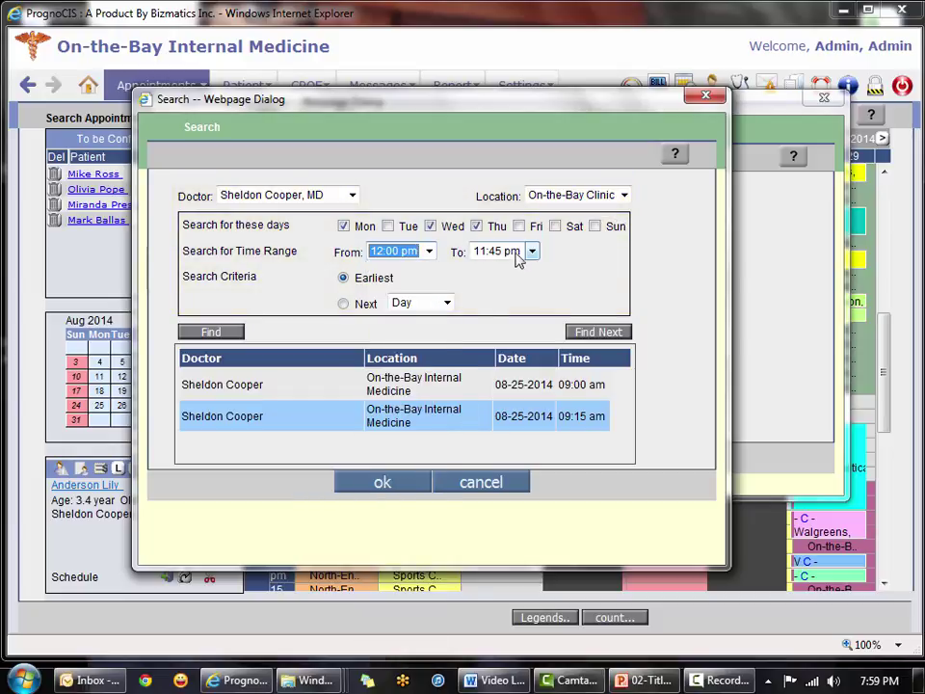
click(531, 250)
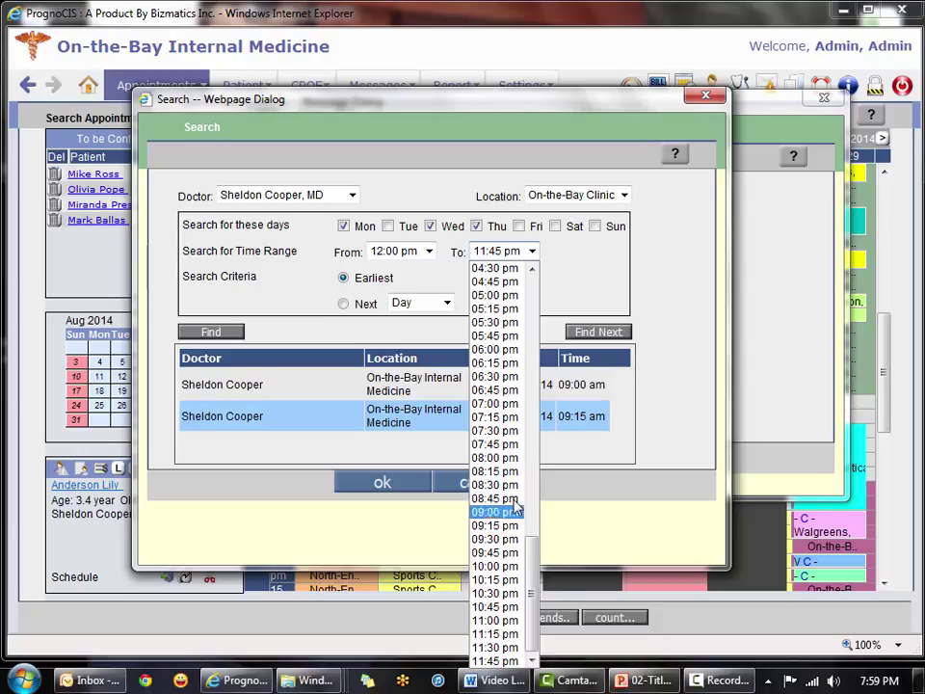
click(501, 352)
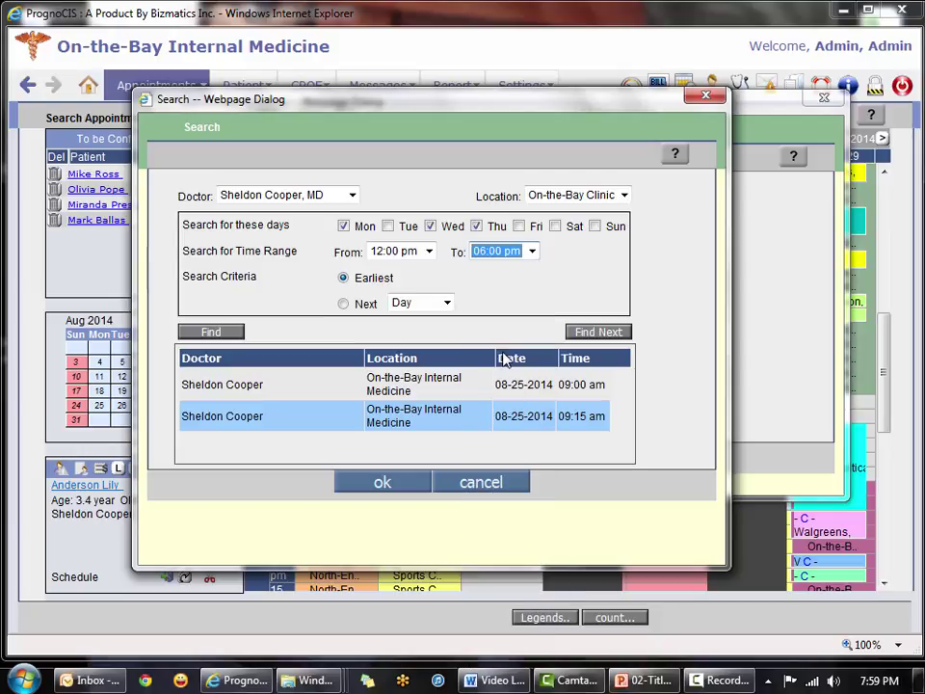
click(231, 334)
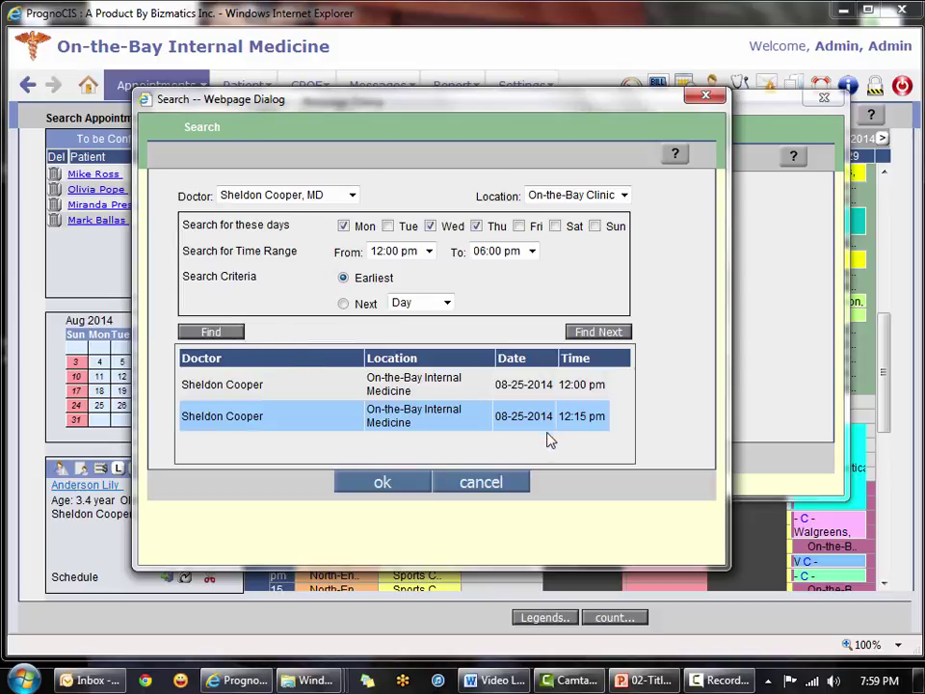
Step: List further available slots and choose the 08-25-2014 slot at 12:15 pm for the appointment
click(607, 336)
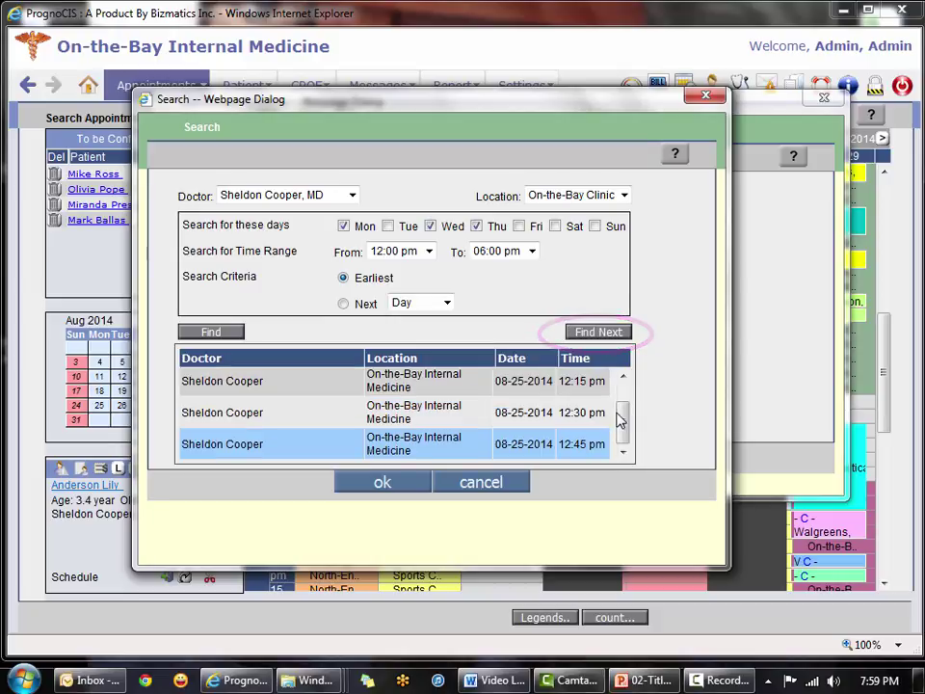
mouse_move(623, 413)
mouse_down()
mouse_move(625, 393)
mouse_move(626, 413)
mouse_up()
key(Return)
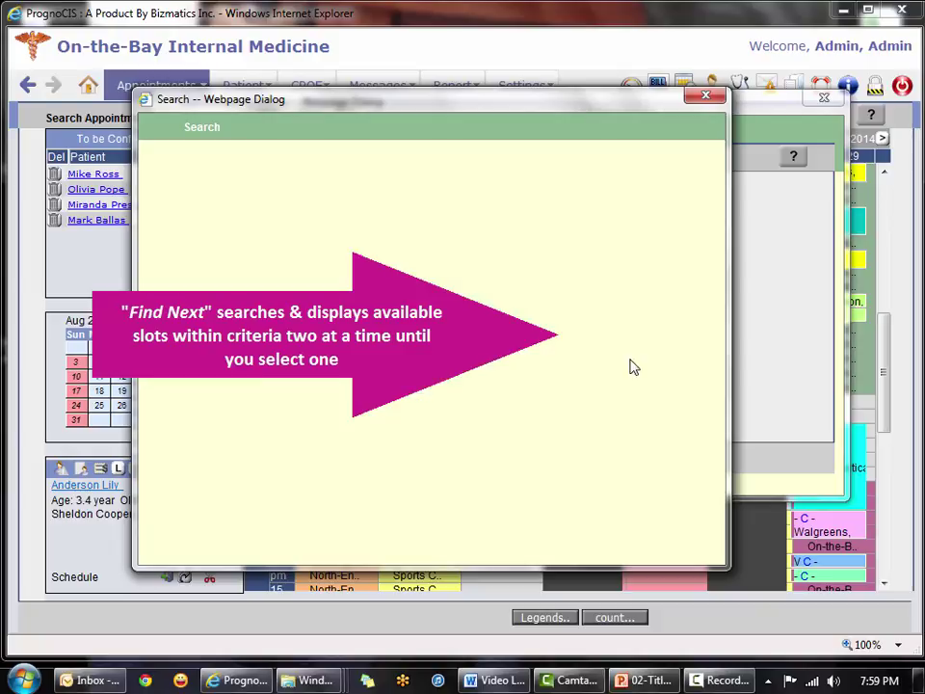
drag(623, 431, 624, 394)
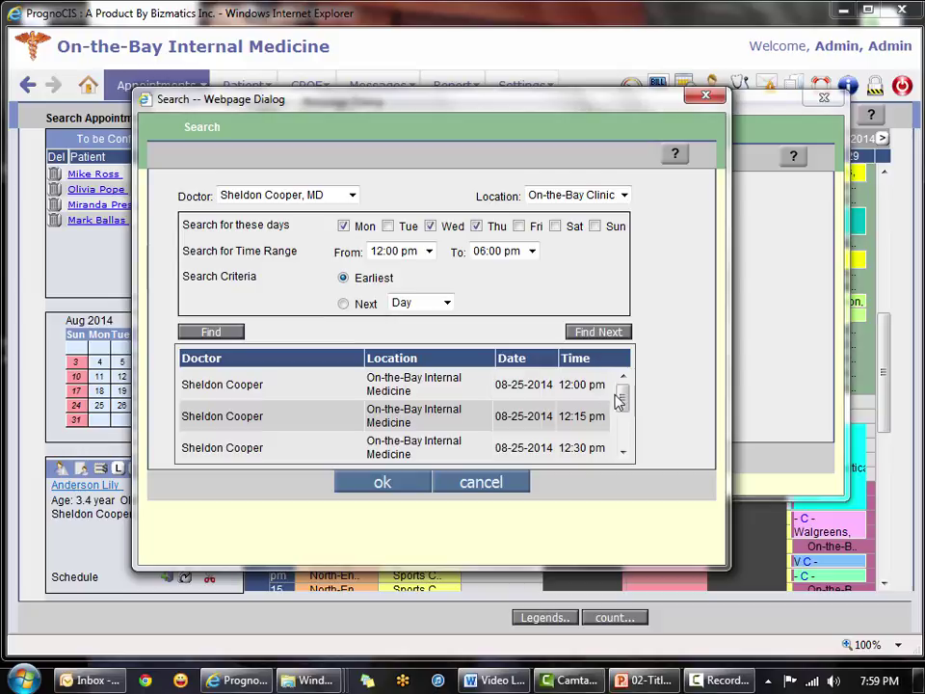
mouse_move(624, 398)
mouse_down()
mouse_move(625, 422)
mouse_move(626, 402)
mouse_up()
click(340, 408)
click(392, 484)
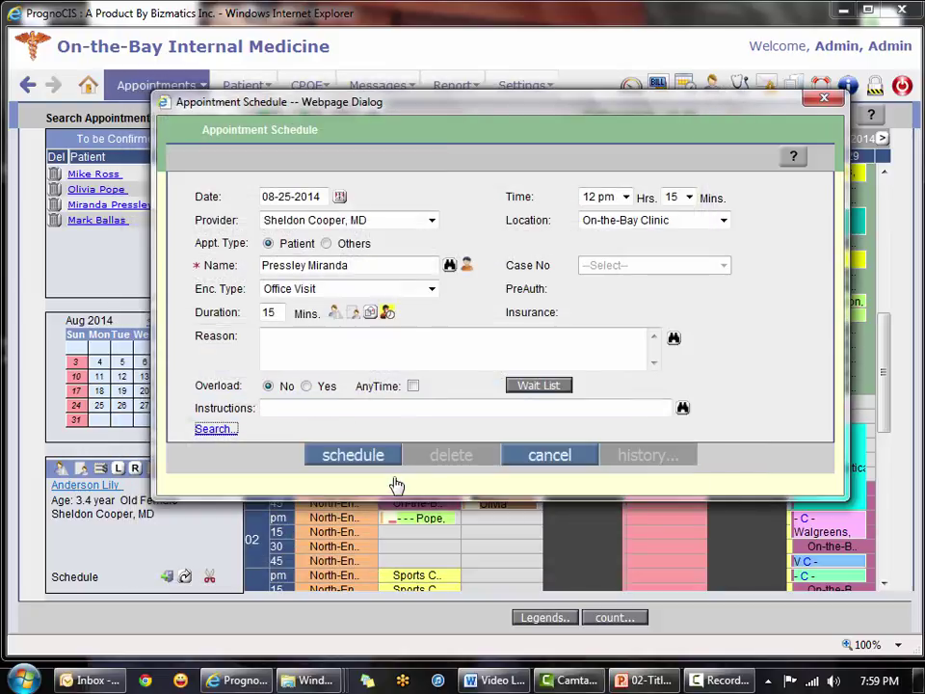
click(313, 355)
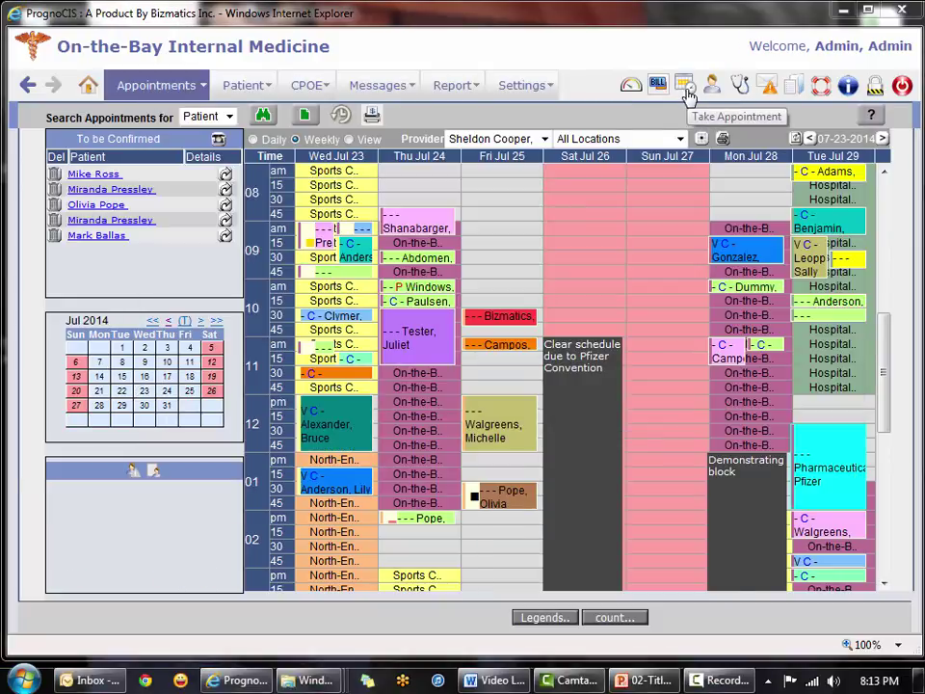
Step: Open the Take Appointment form for the current patient, view the patient's alerts, and close the alerts without adding one
click(686, 86)
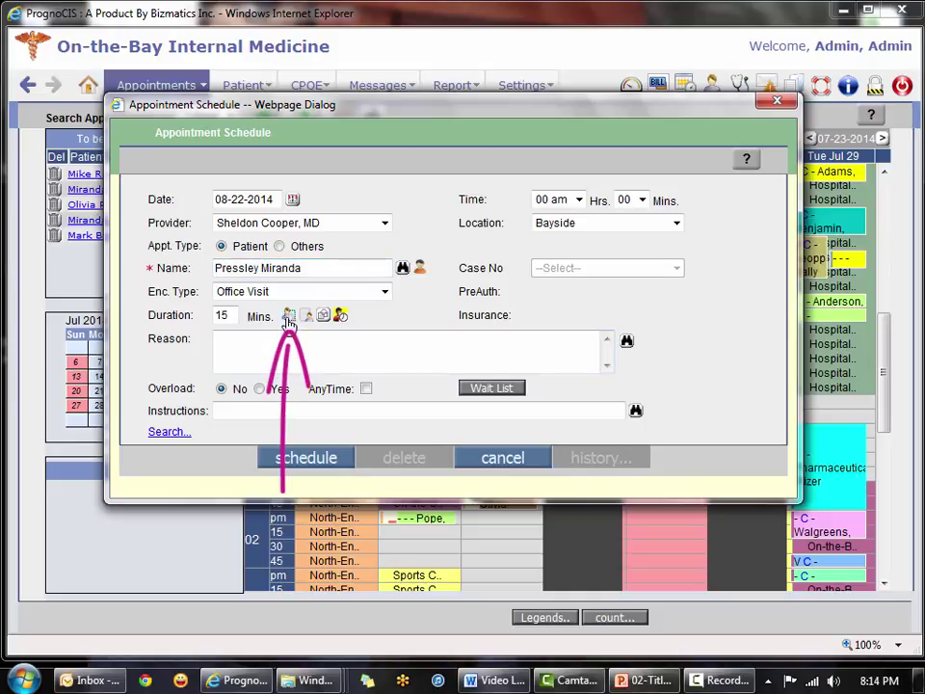
click(290, 318)
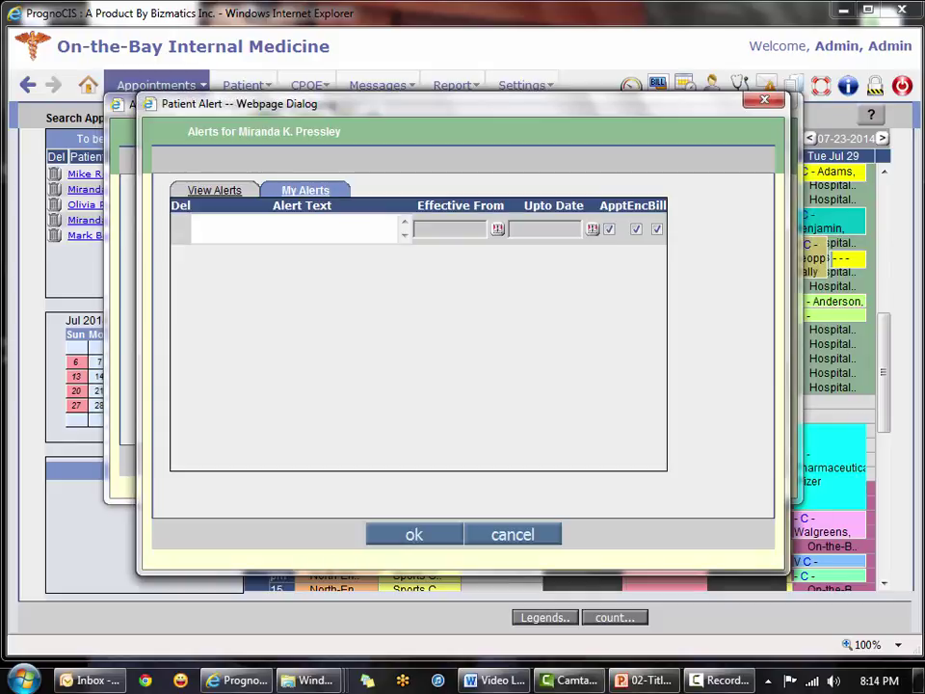
click(497, 538)
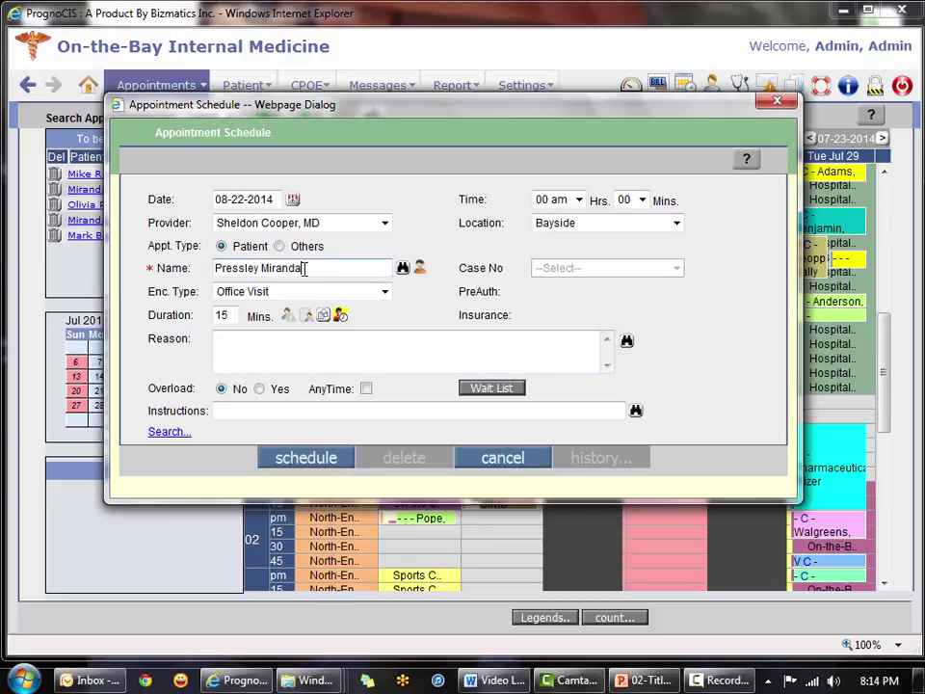
Step: Replace the appointment's patient with another one found by last name, and view and dismiss the existing alerts
drag(306, 268, 93, 281)
text(Pope)
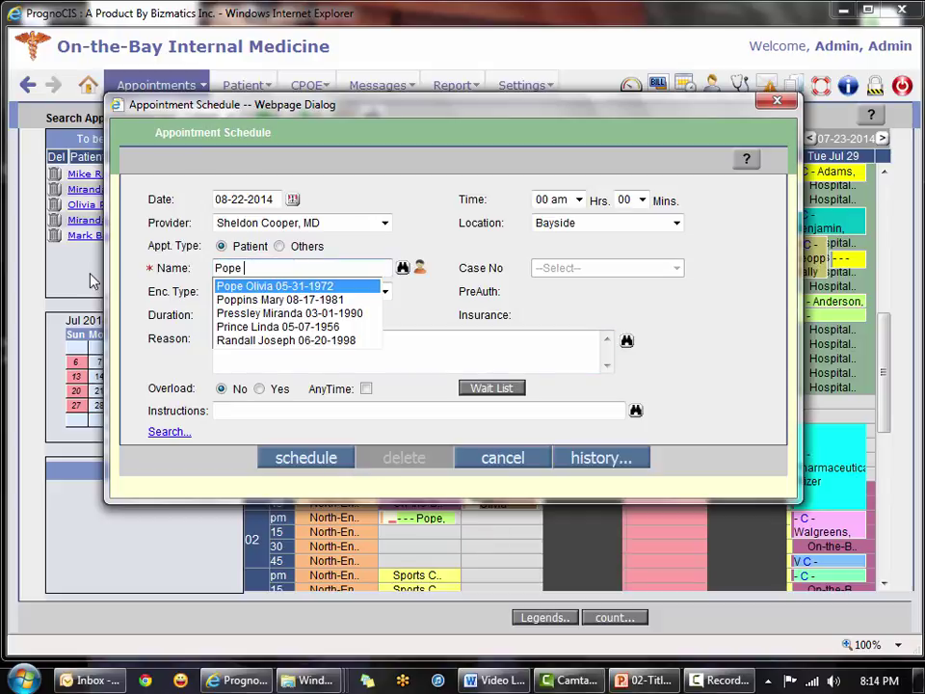
click(274, 288)
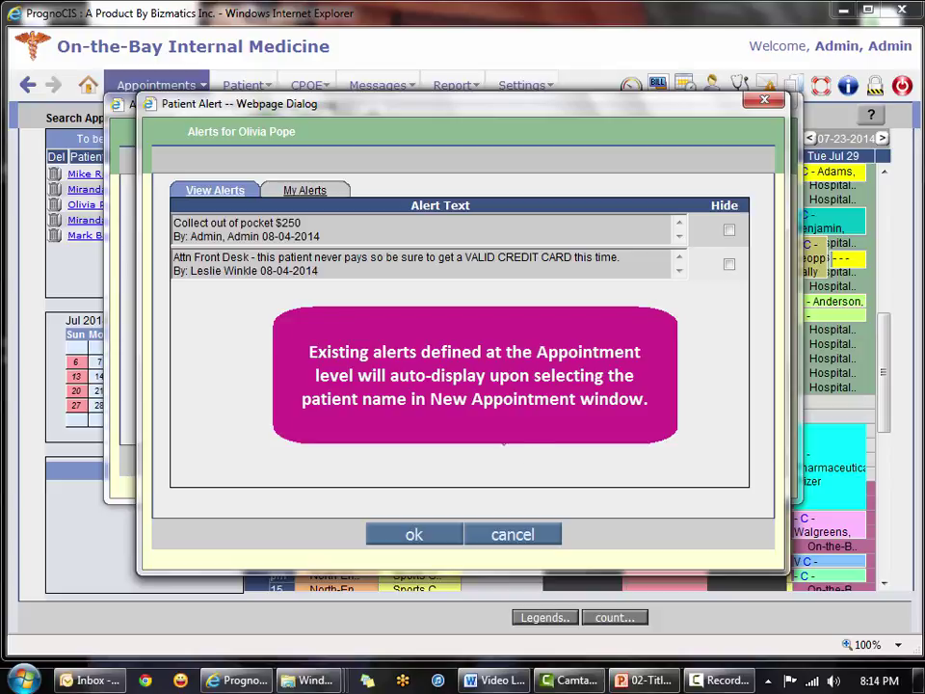
click(517, 536)
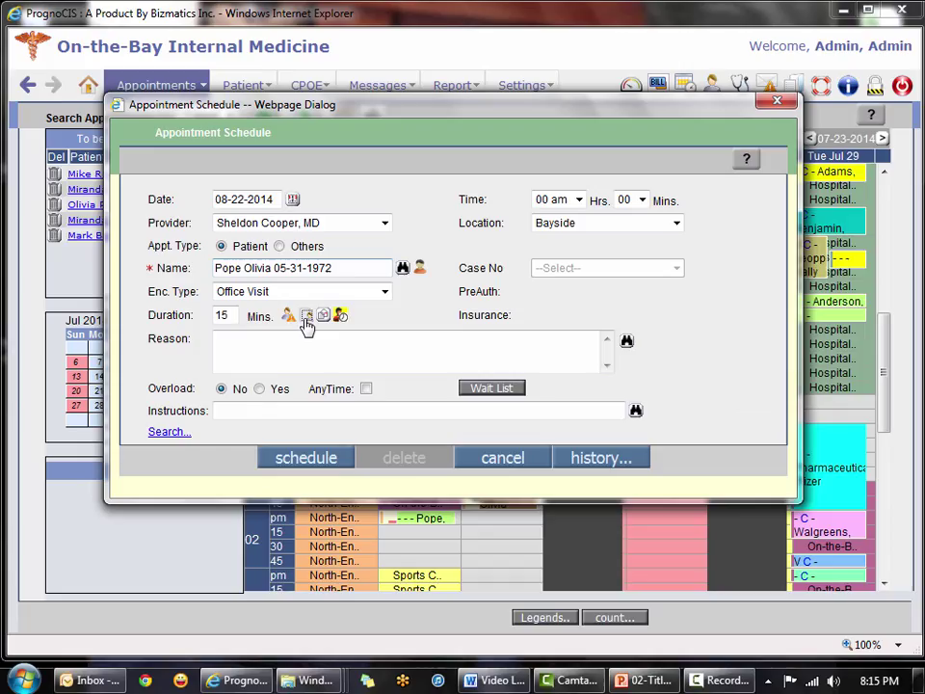
Step: Open the selected patient's notes from the appointment form, read them, and close them
click(306, 318)
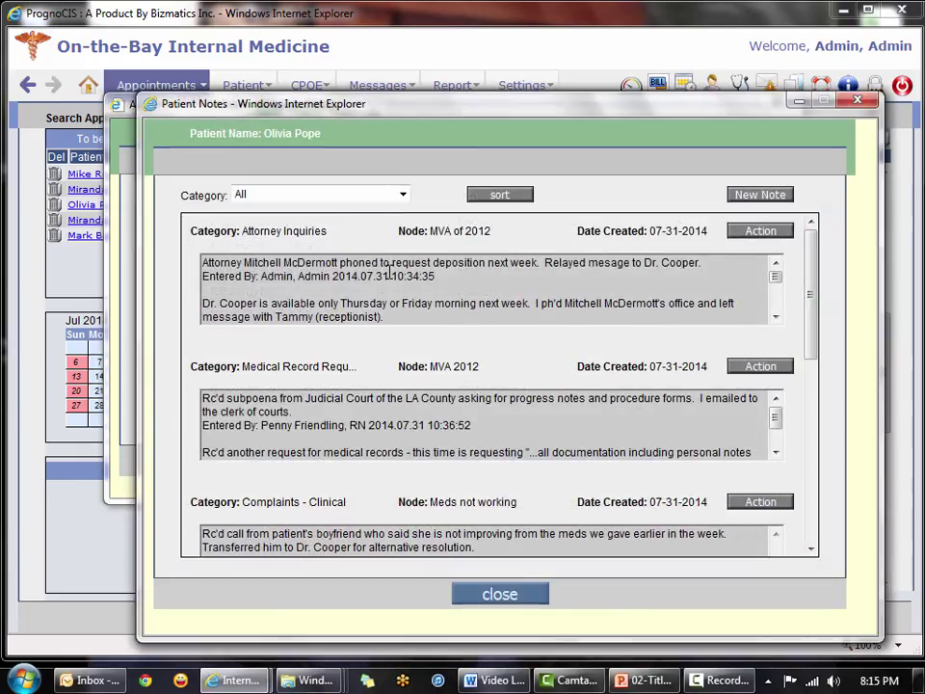
click(291, 199)
click(857, 103)
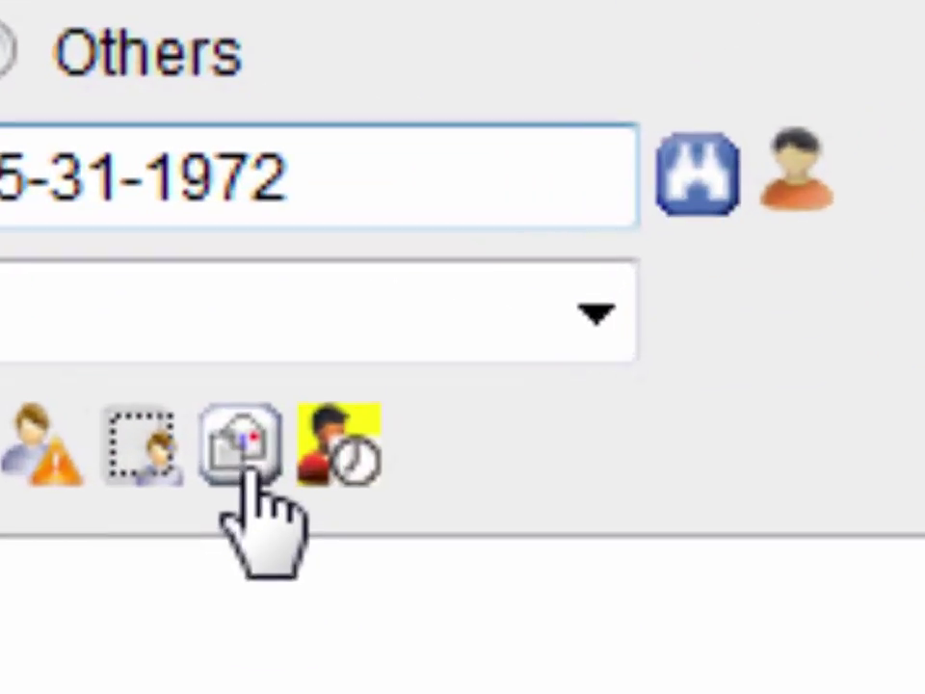
Step: Open the Compose Message form for the selected patient, view its prefilled recipient and reference patient, and close it without sending
click(323, 317)
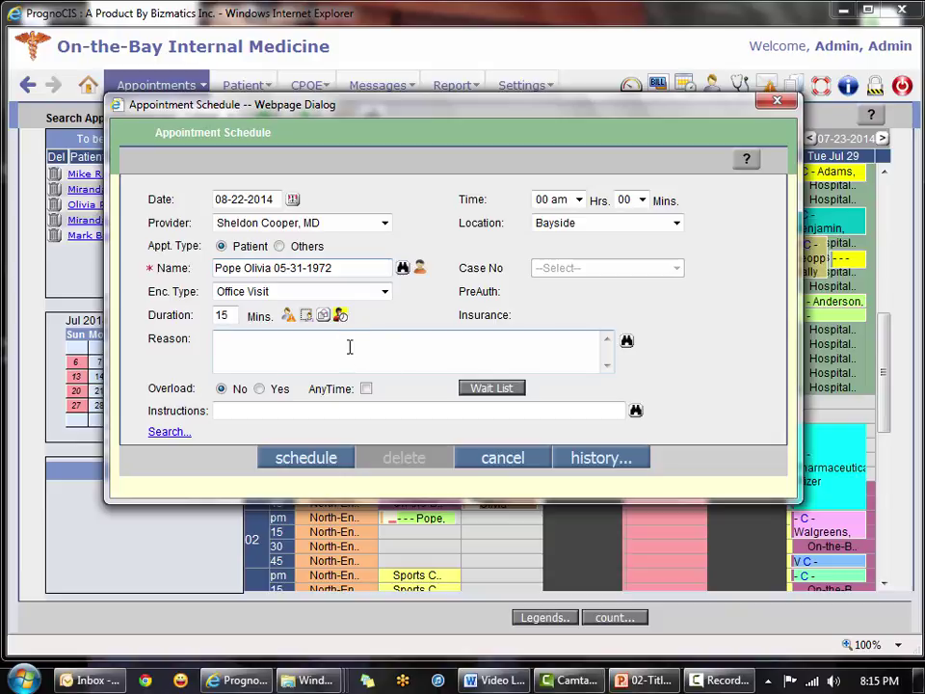
click(306, 316)
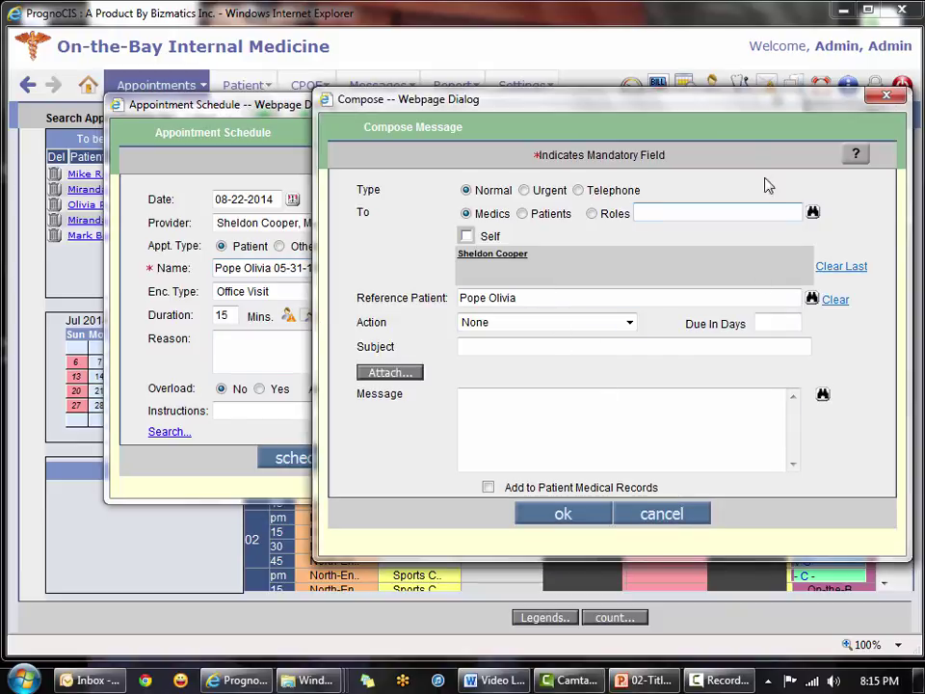
click(716, 213)
drag(790, 114, 639, 96)
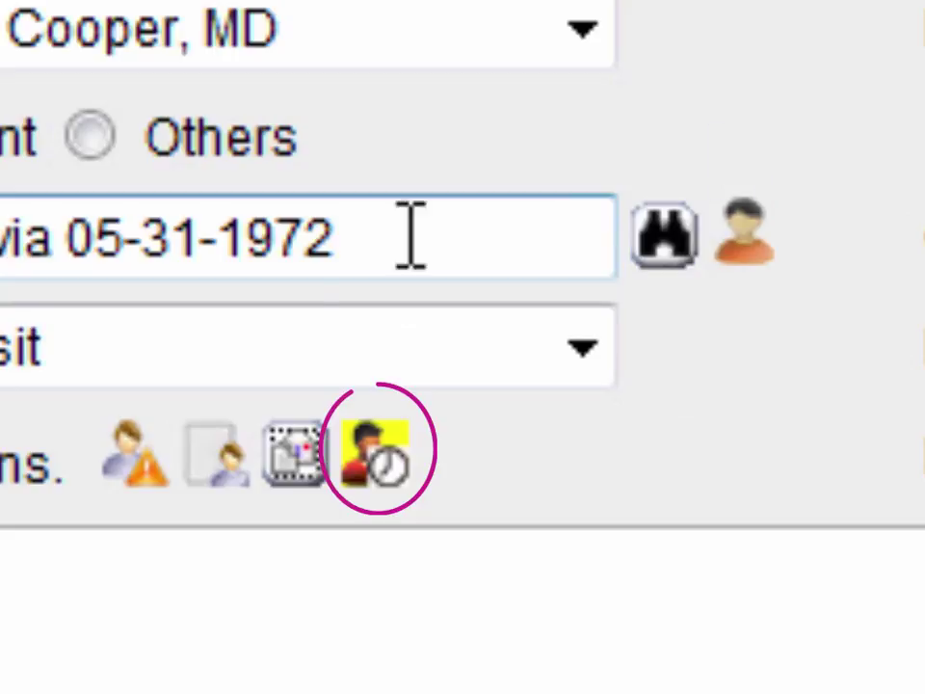
Step: View the list of the selected patient's other existing appointments and close it
click(261, 481)
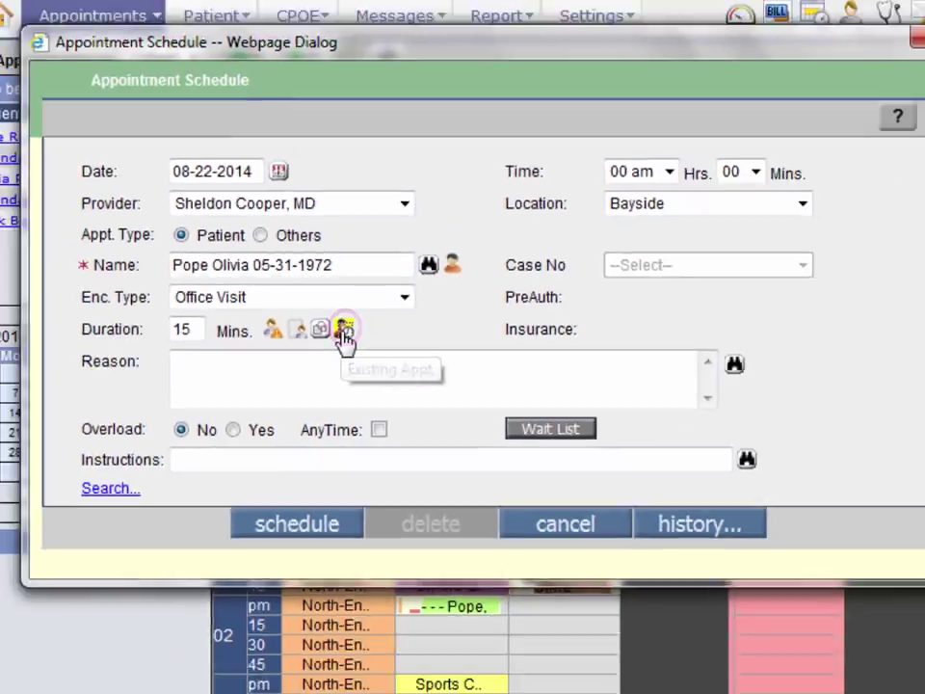
click(344, 333)
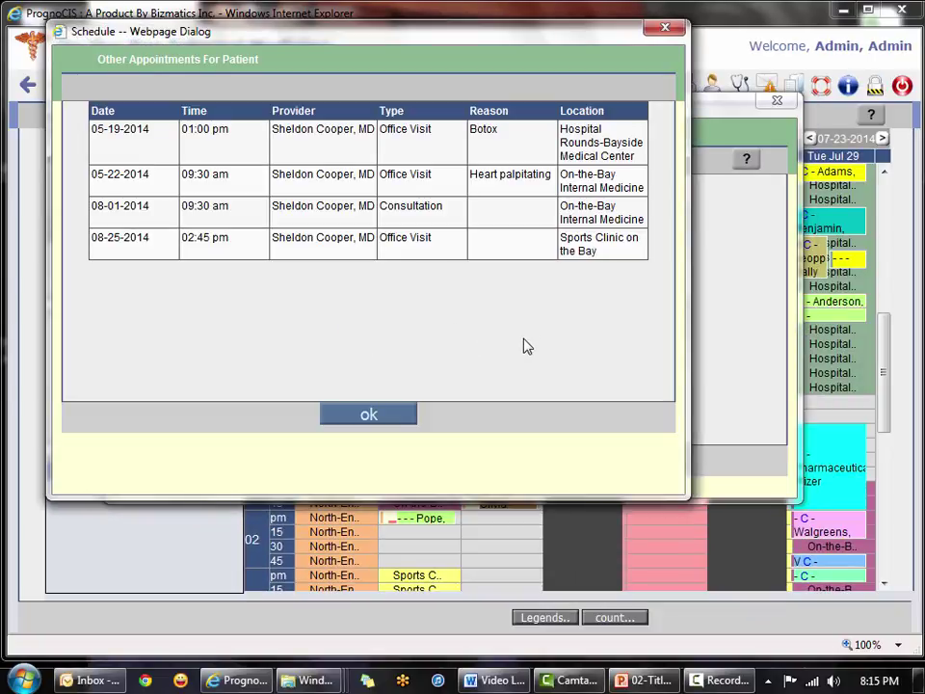
click(667, 32)
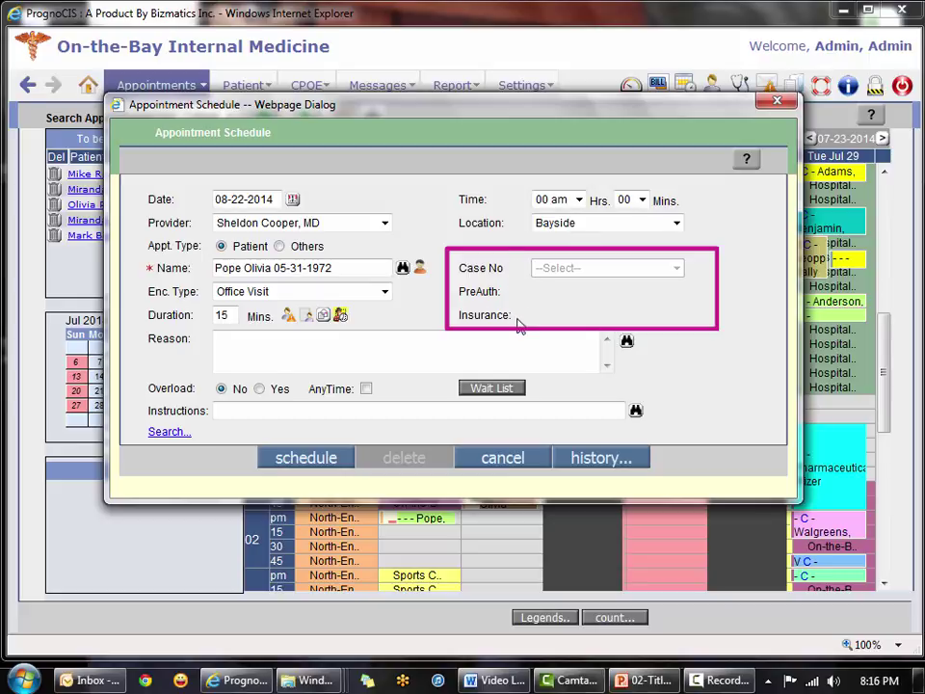
Step: Replace the appointment's patient by searching the patient list by last name and choosing the record with the neck sprain case
drag(355, 267, 36, 252)
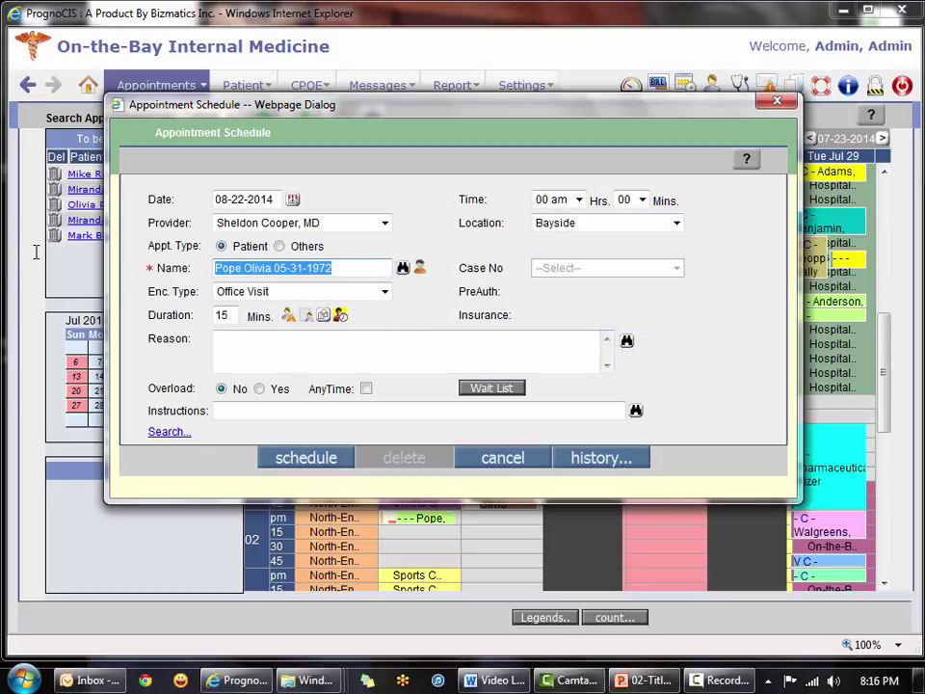
text(herane)
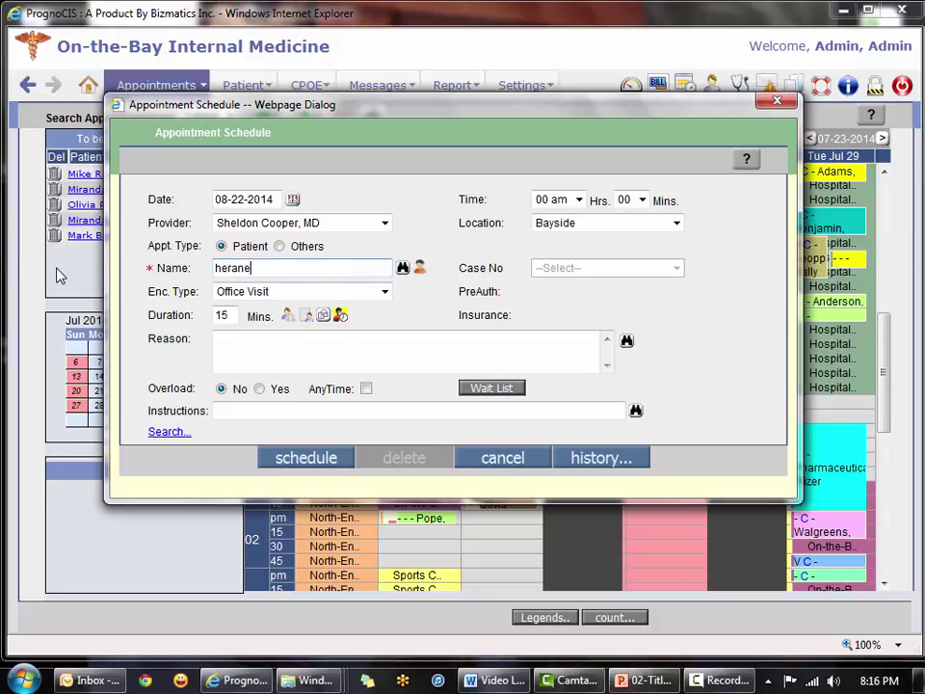
text(n)
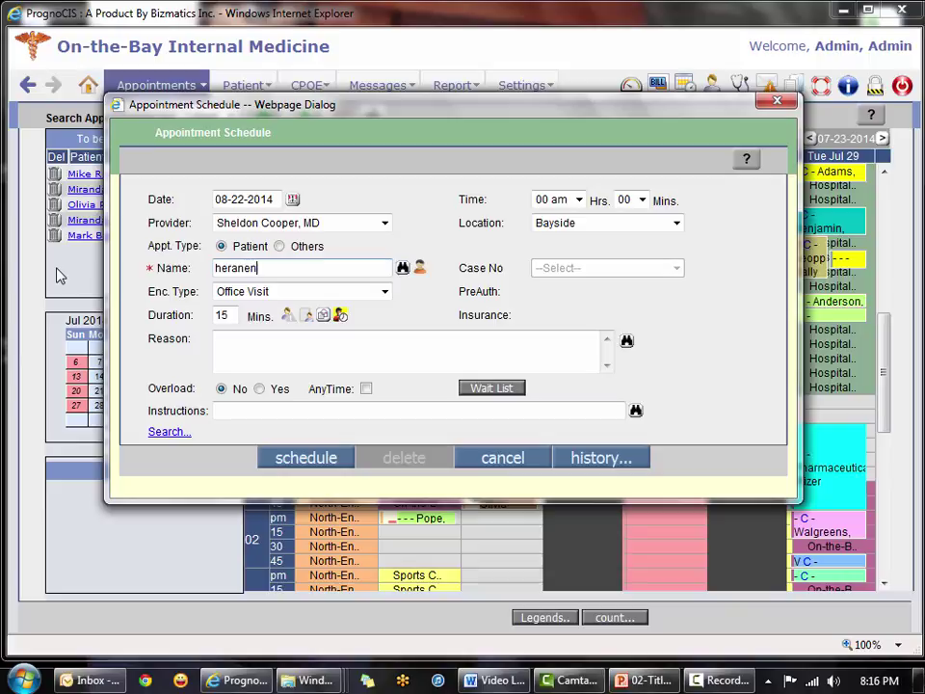
key(BackSpace)
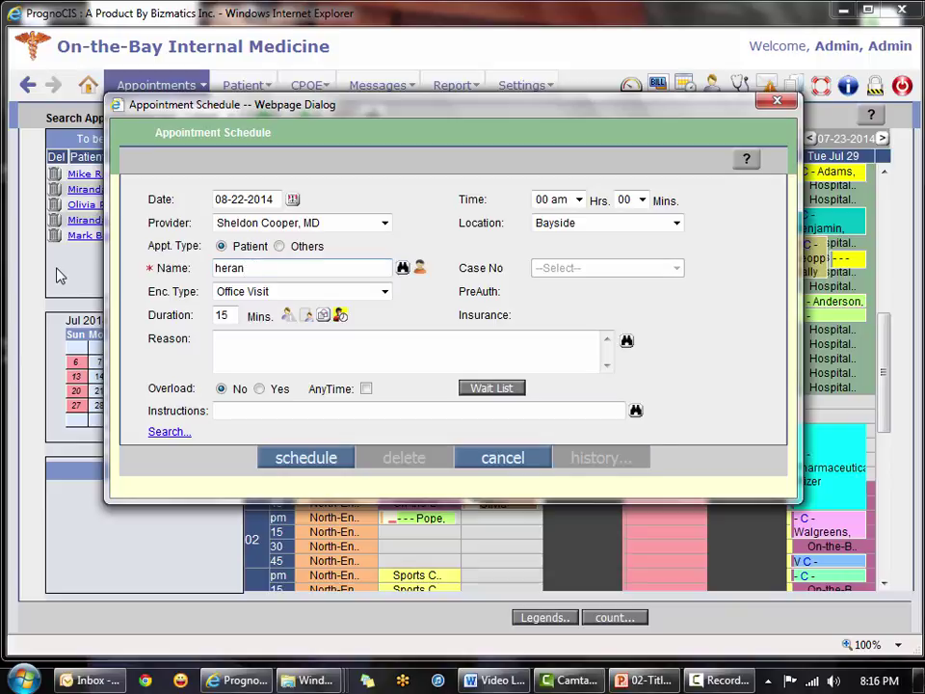
click(402, 273)
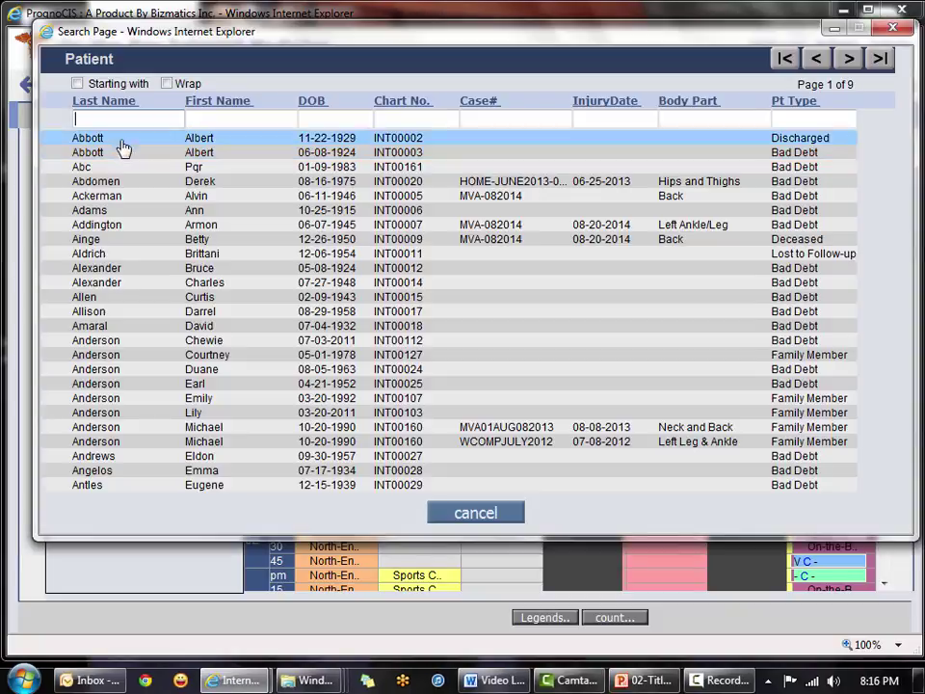
text(hernan)
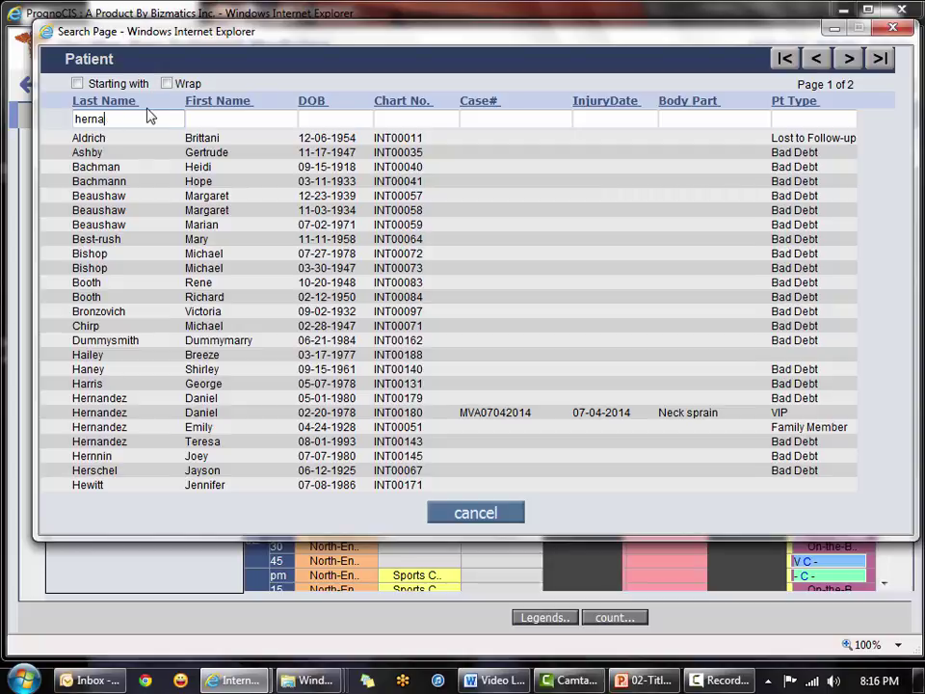
key(BackSpace)
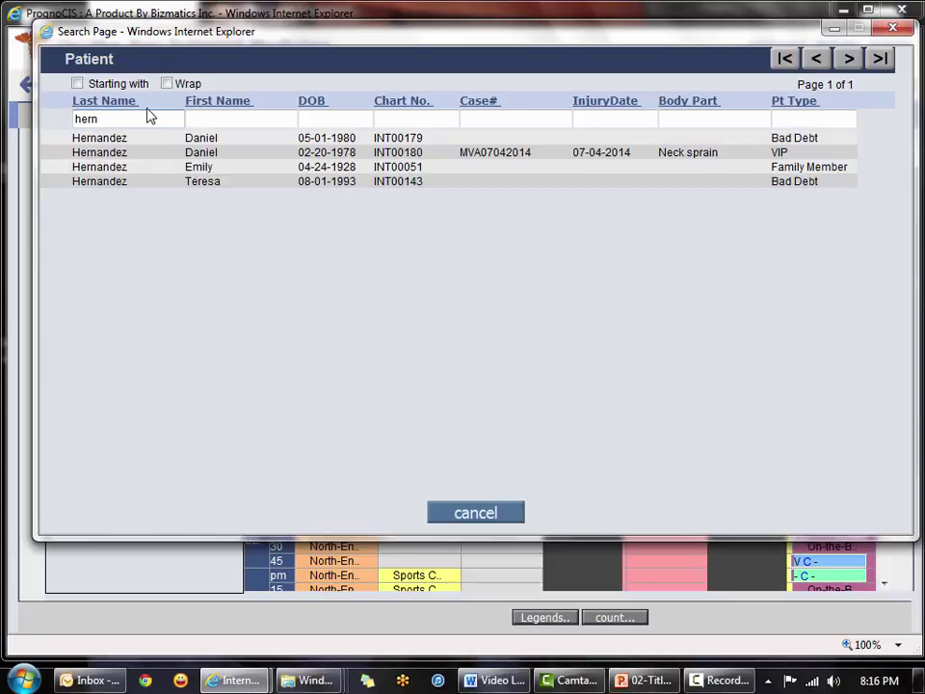
click(268, 152)
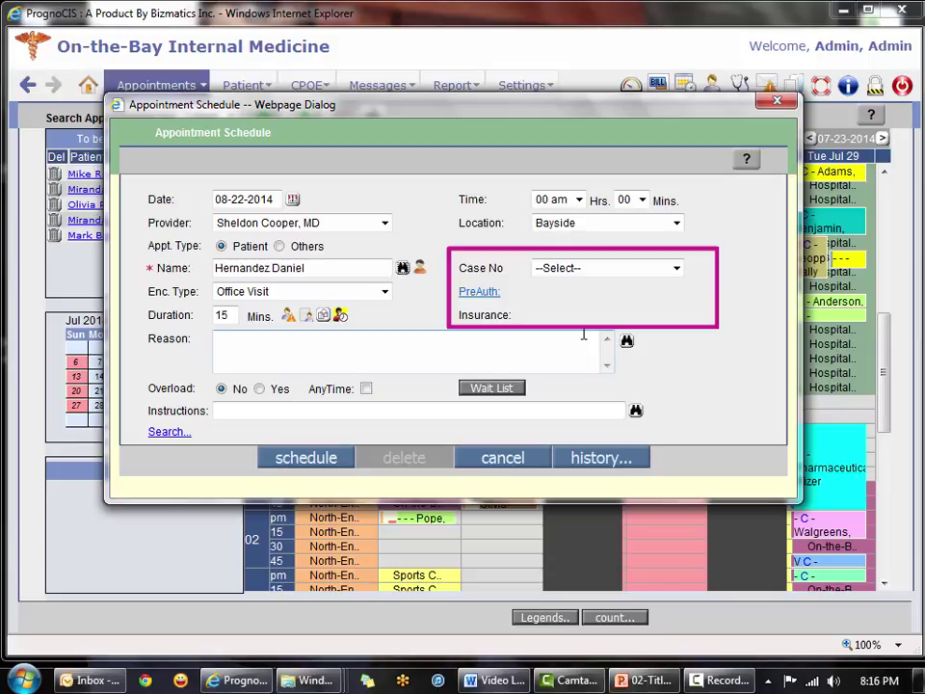
Step: Assign the patient's neck sprain case to the appointment
click(677, 268)
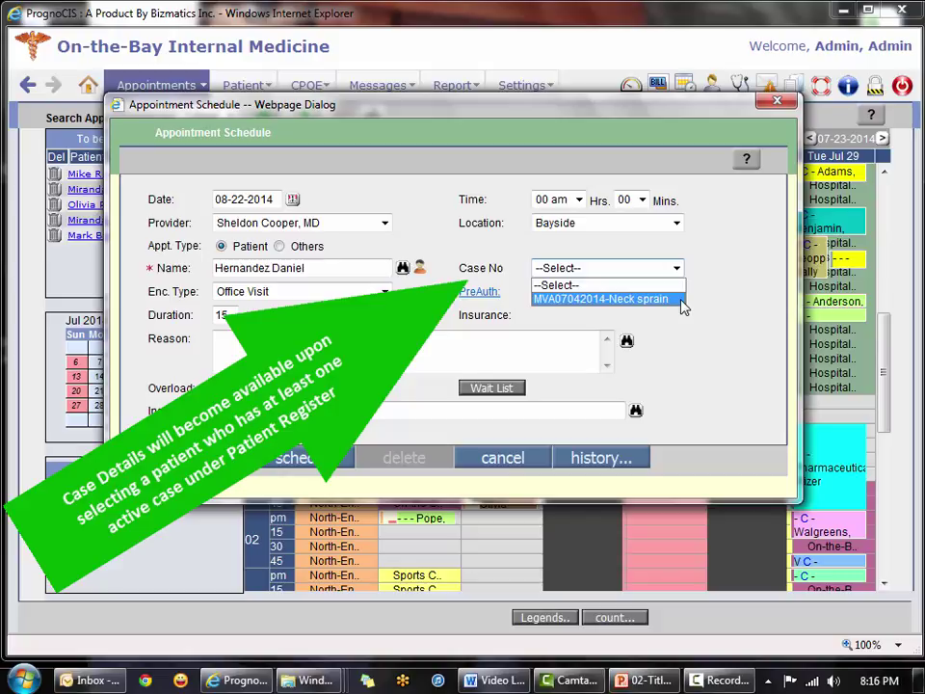
click(684, 336)
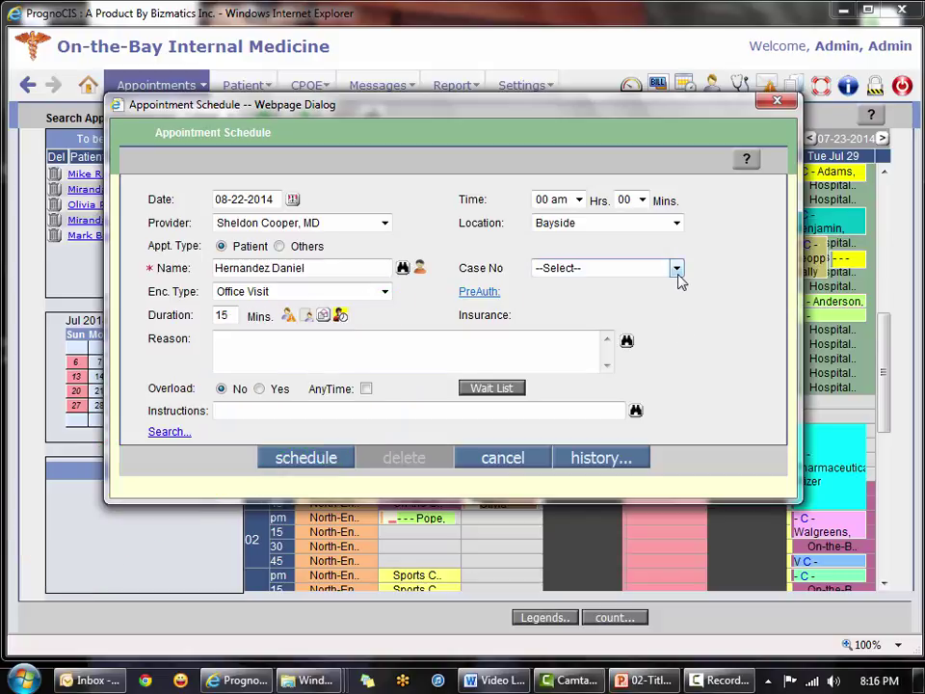
click(678, 275)
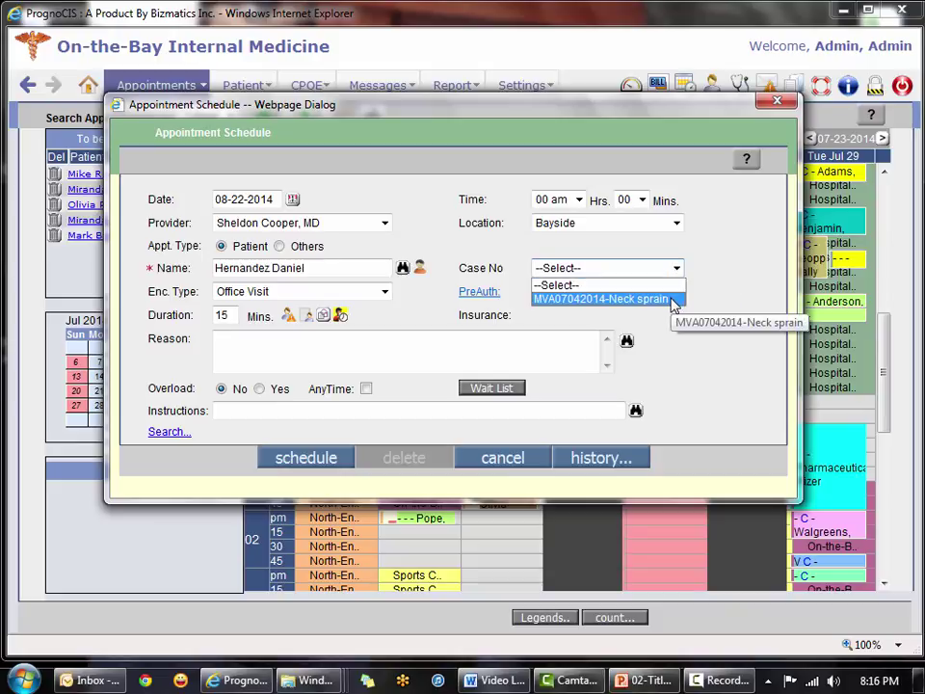
click(673, 300)
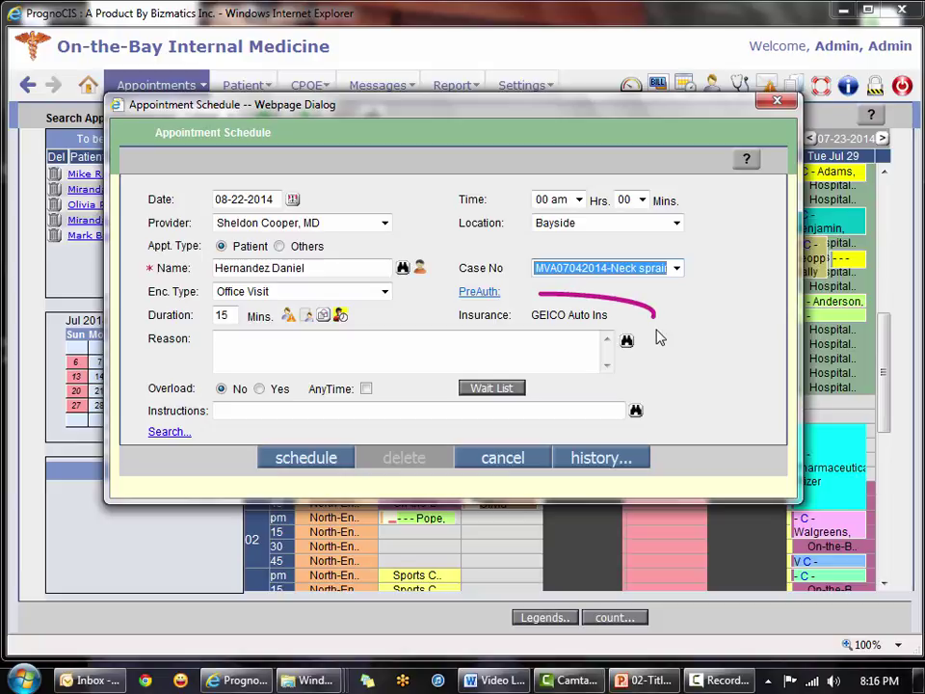
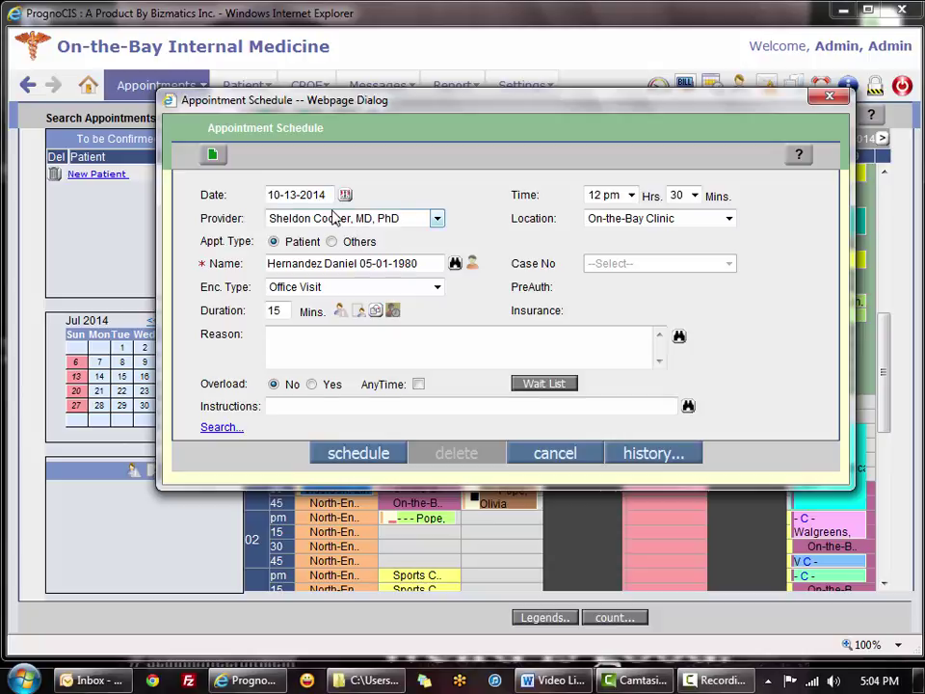
Step: Wait-list the 10-13-2014 appointment for preferred date 10-06-2014, from 07 am up to 12 pm, and schedule it
click(564, 384)
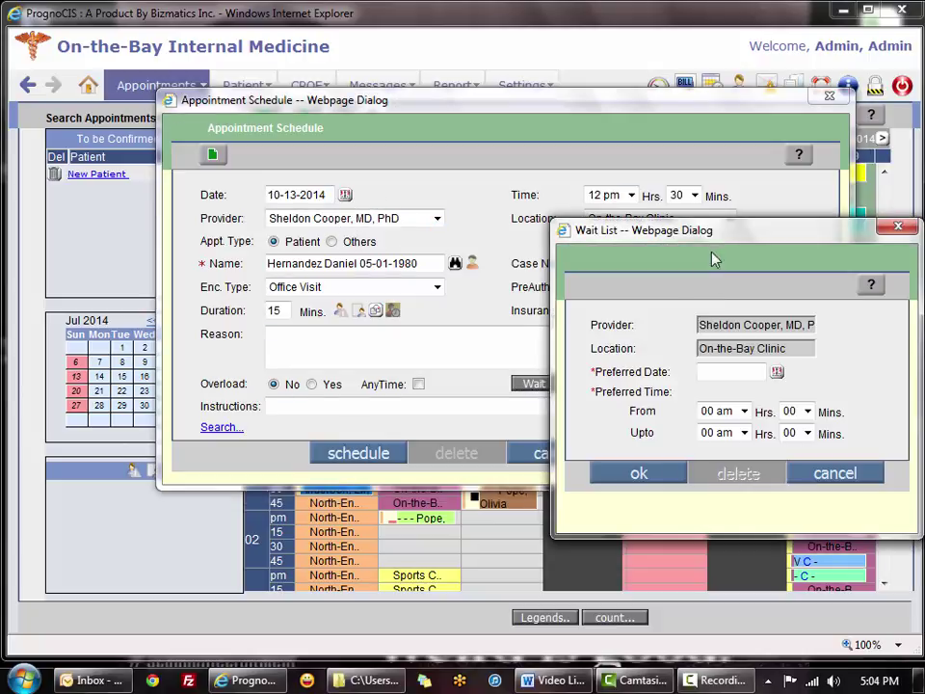
drag(699, 239, 581, 239)
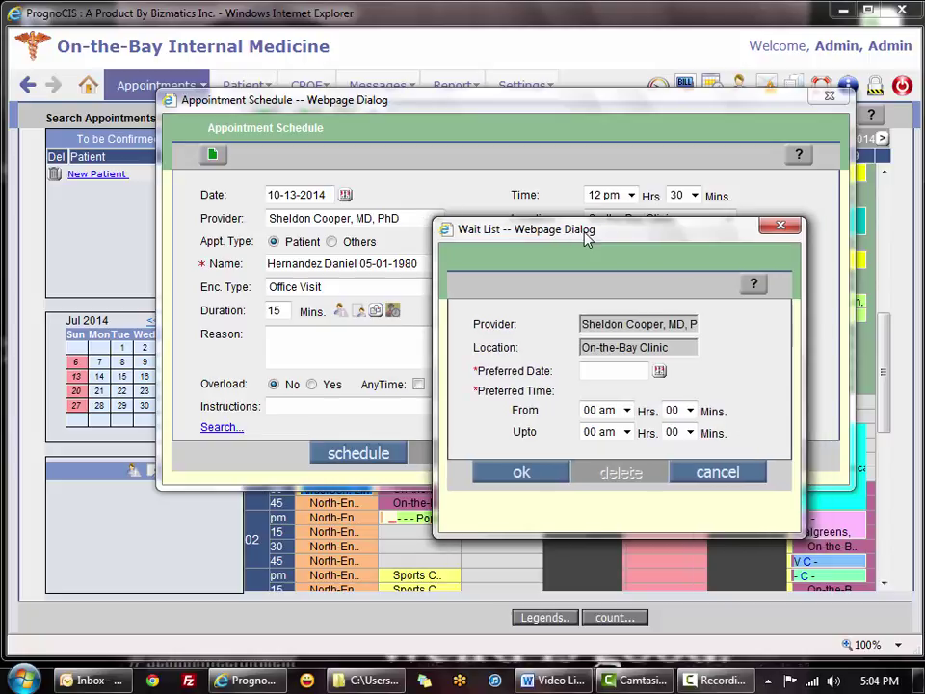
click(659, 373)
click(619, 387)
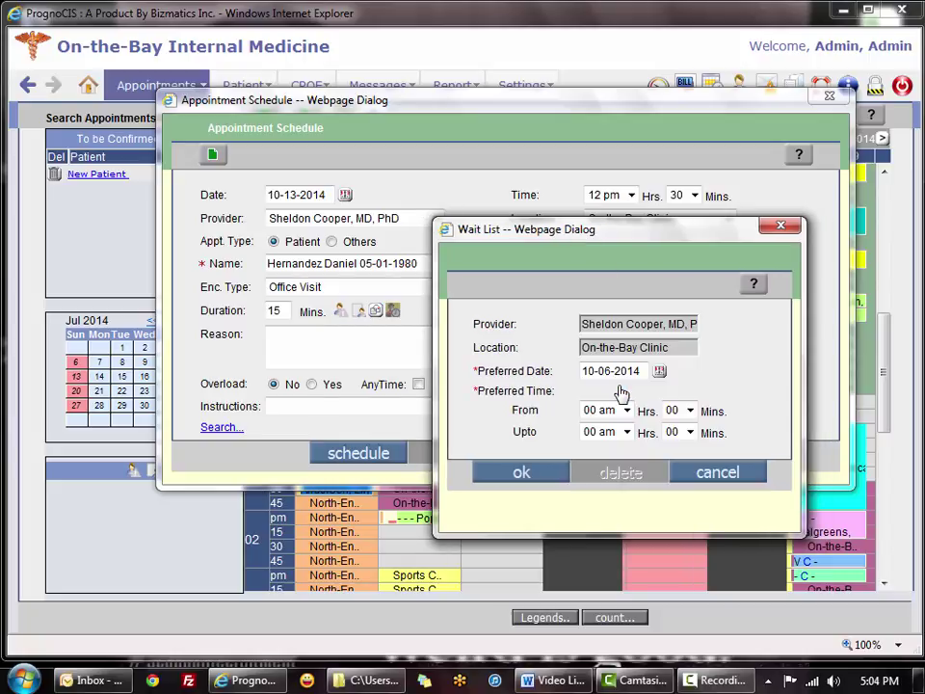
click(626, 410)
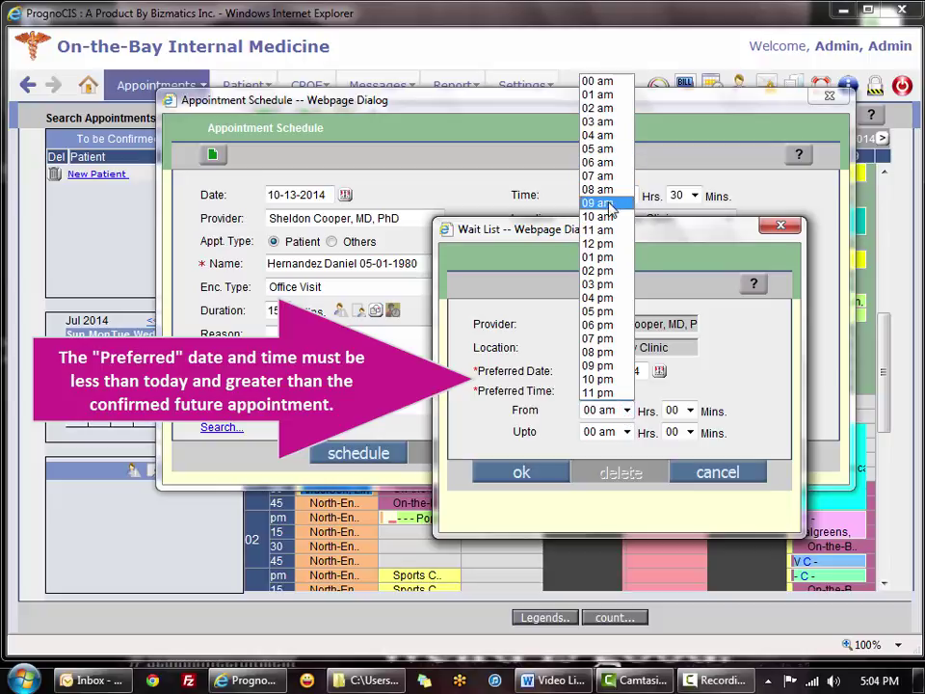
click(602, 179)
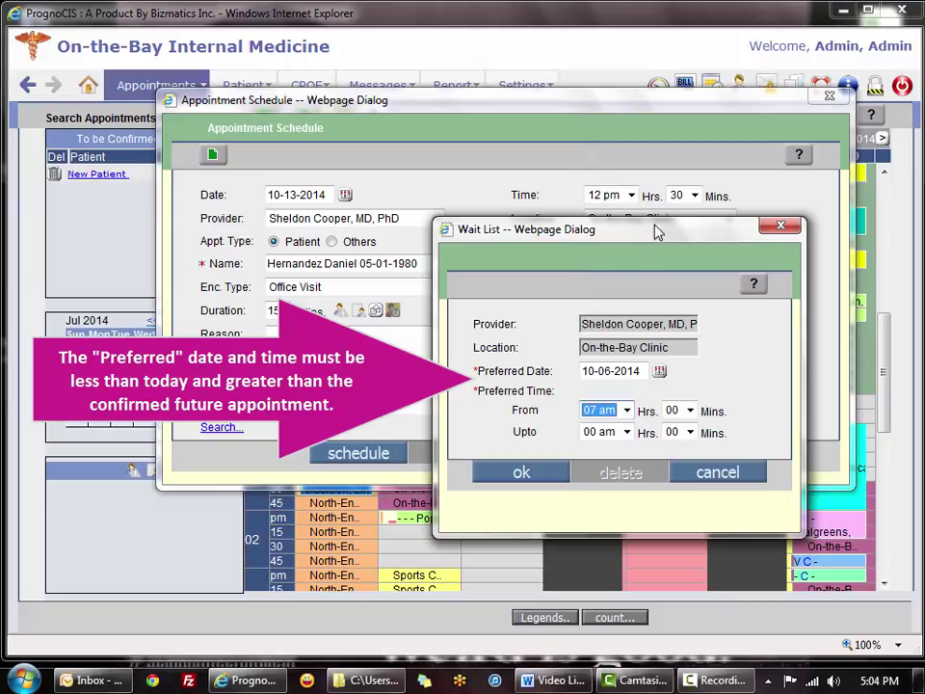
click(627, 433)
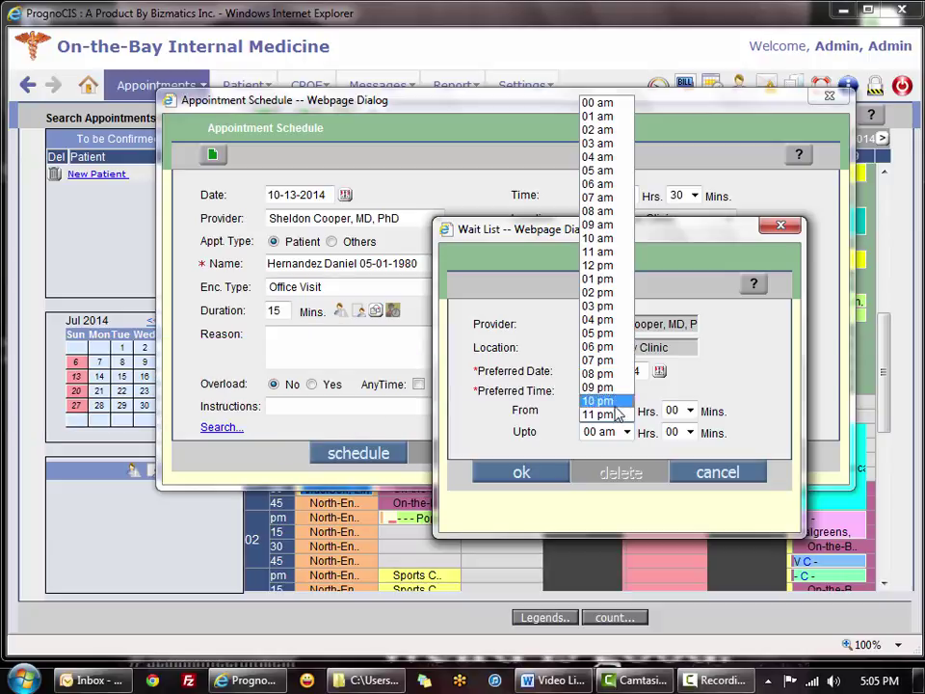
click(598, 265)
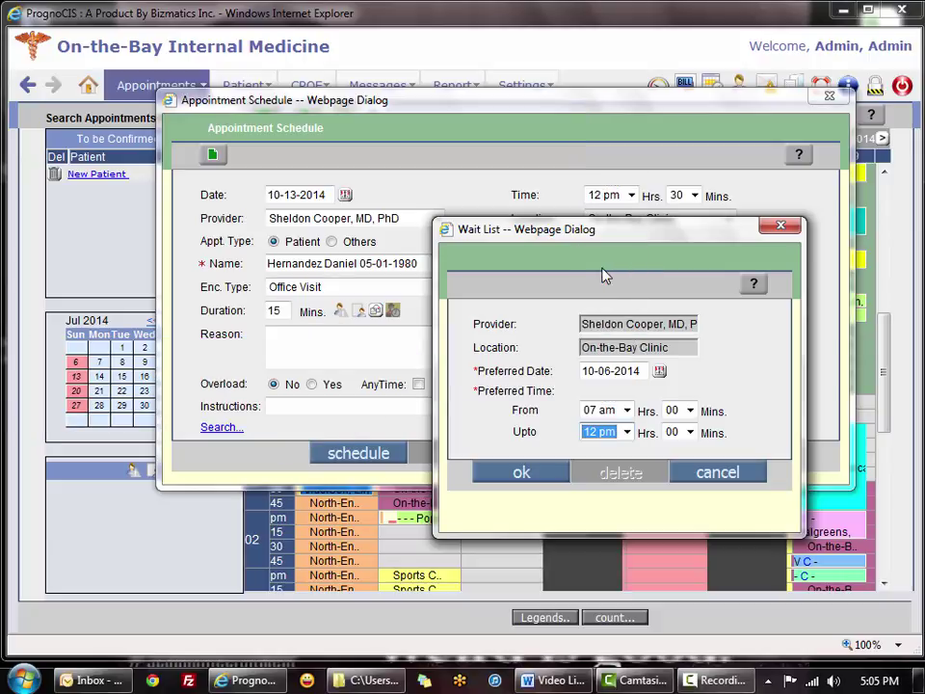
click(553, 473)
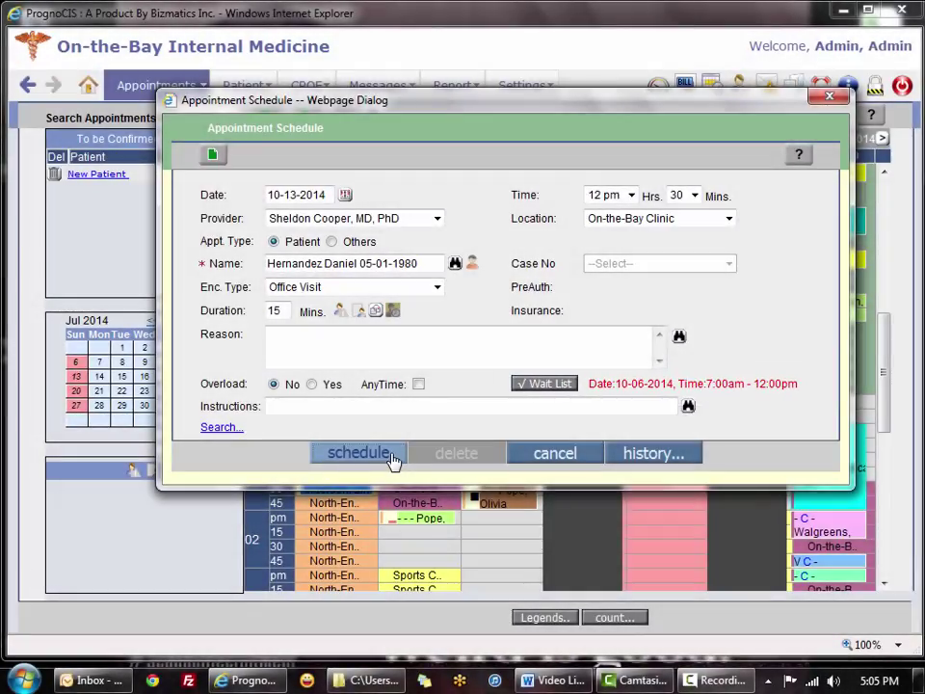
click(357, 453)
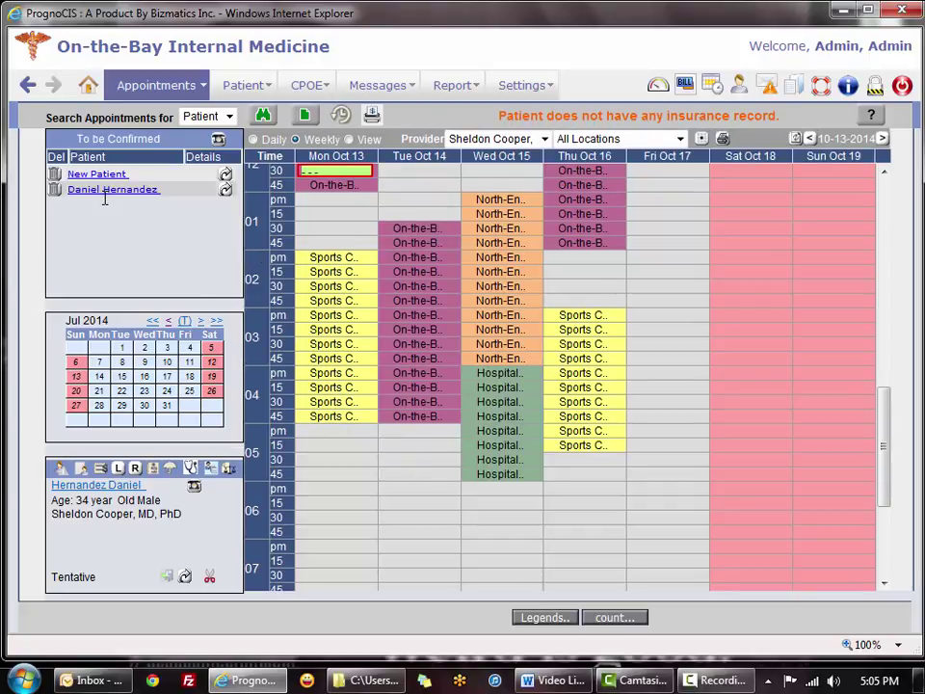
Step: Switch the To be Confirmed call list to Wait Listed Appointments
click(219, 141)
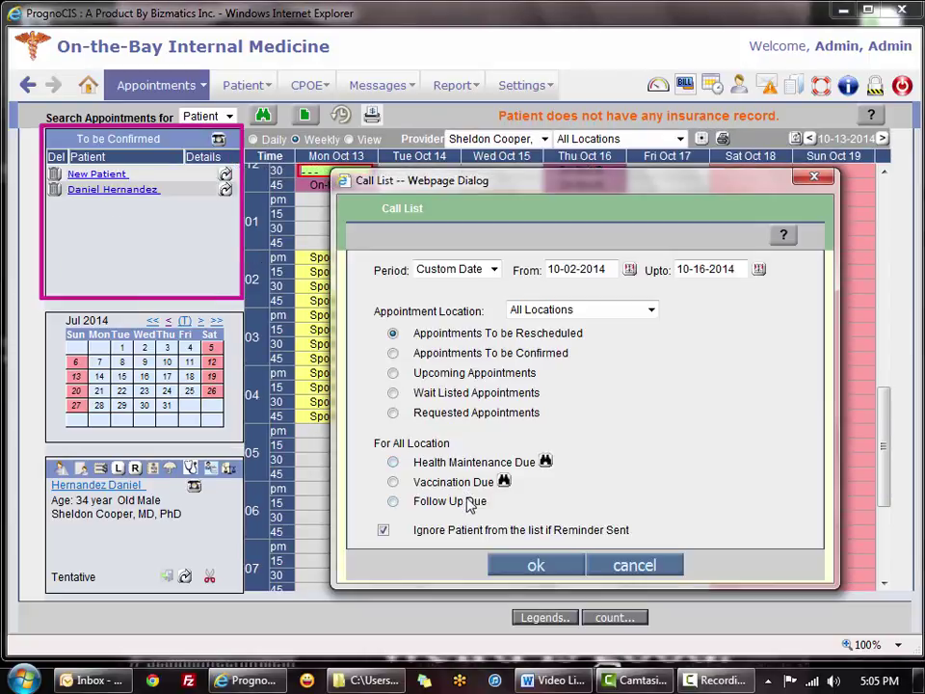
click(392, 392)
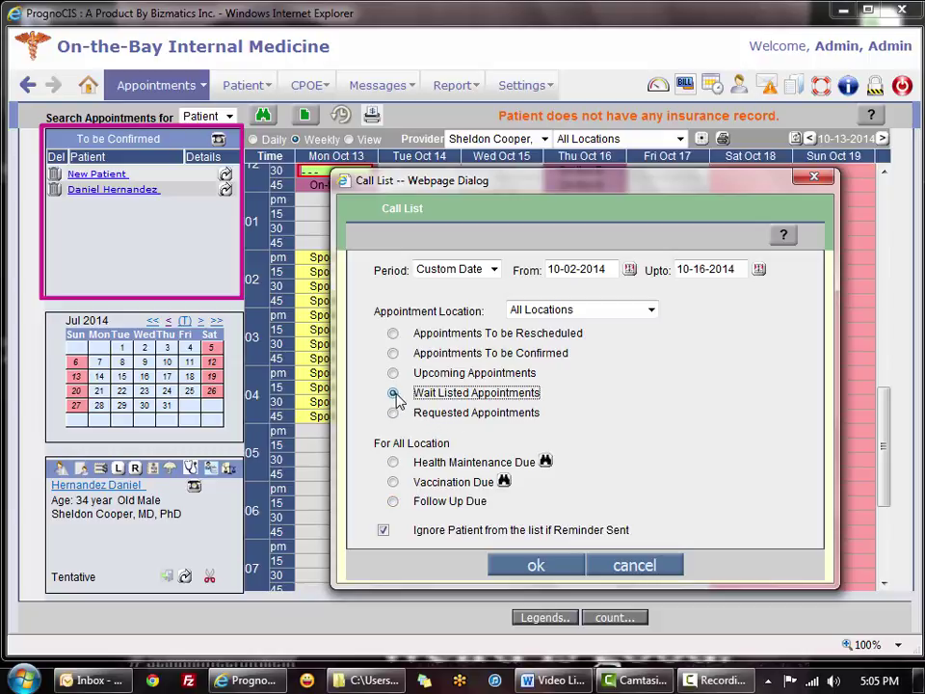
click(537, 567)
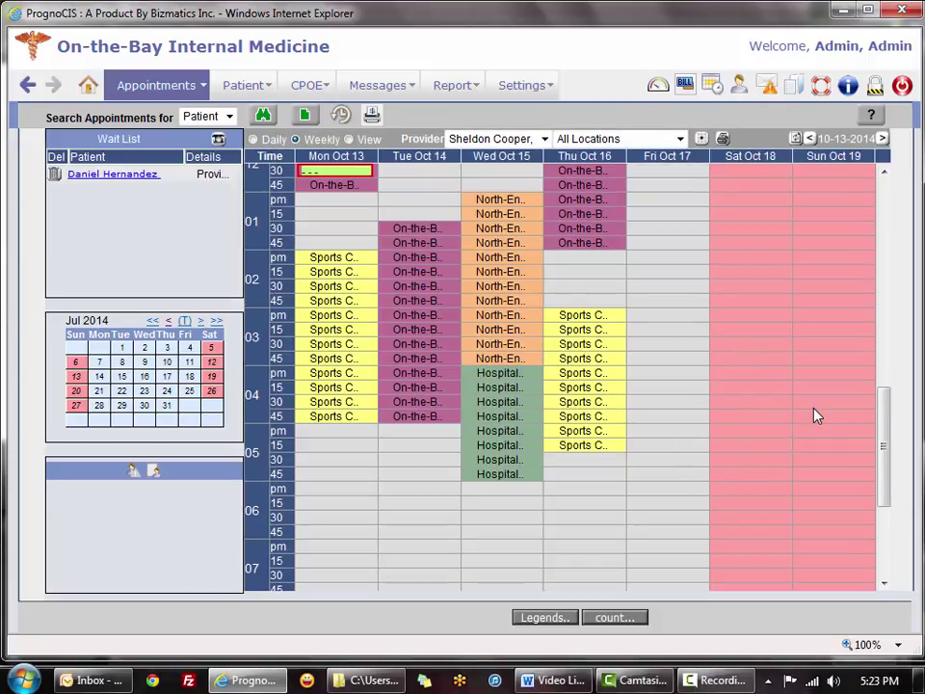
Step: Book a new 10-13-2014 appointment for a dummy patient with the internist provider, enabling AnyTime after a first scheduling attempt
drag(883, 459, 879, 425)
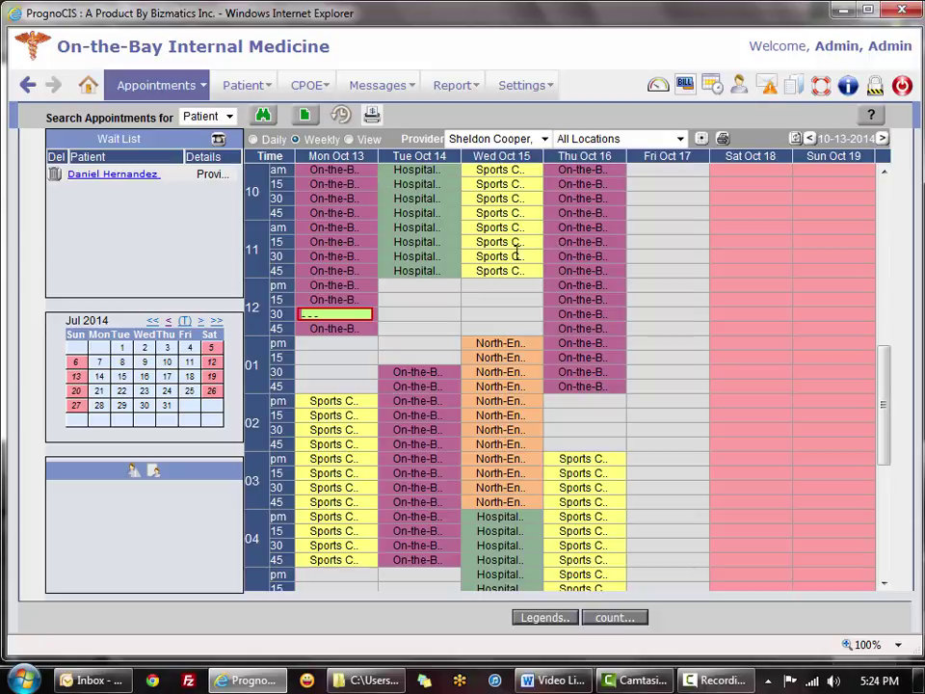
click(304, 114)
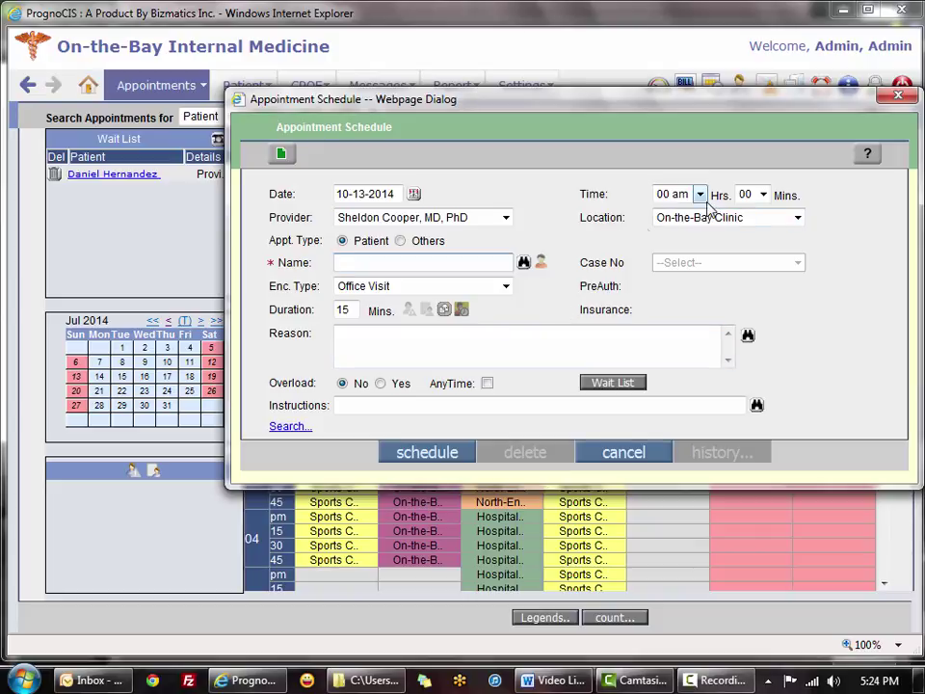
click(505, 218)
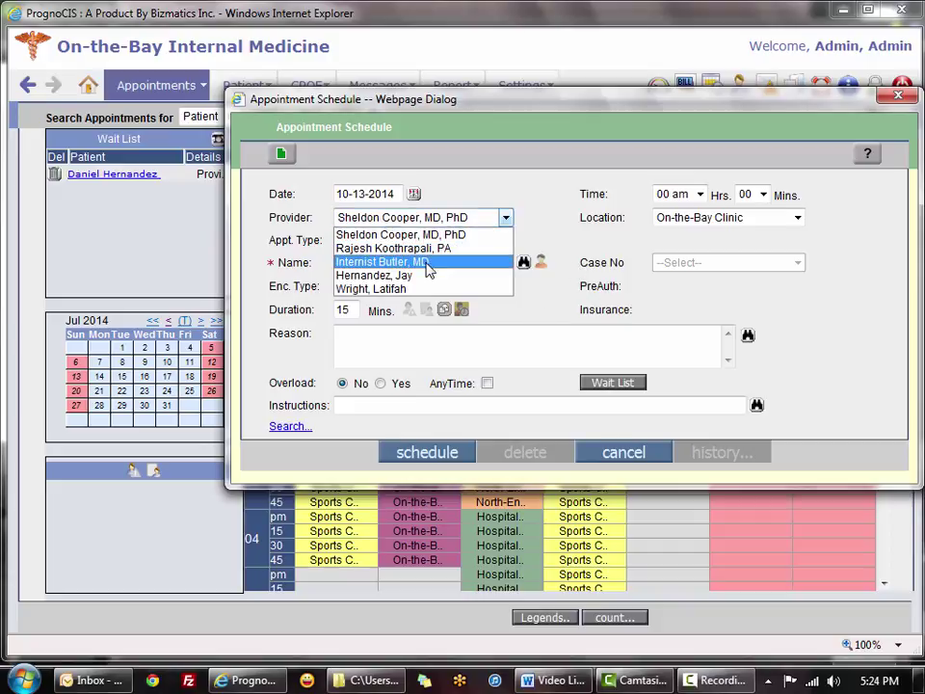
click(416, 264)
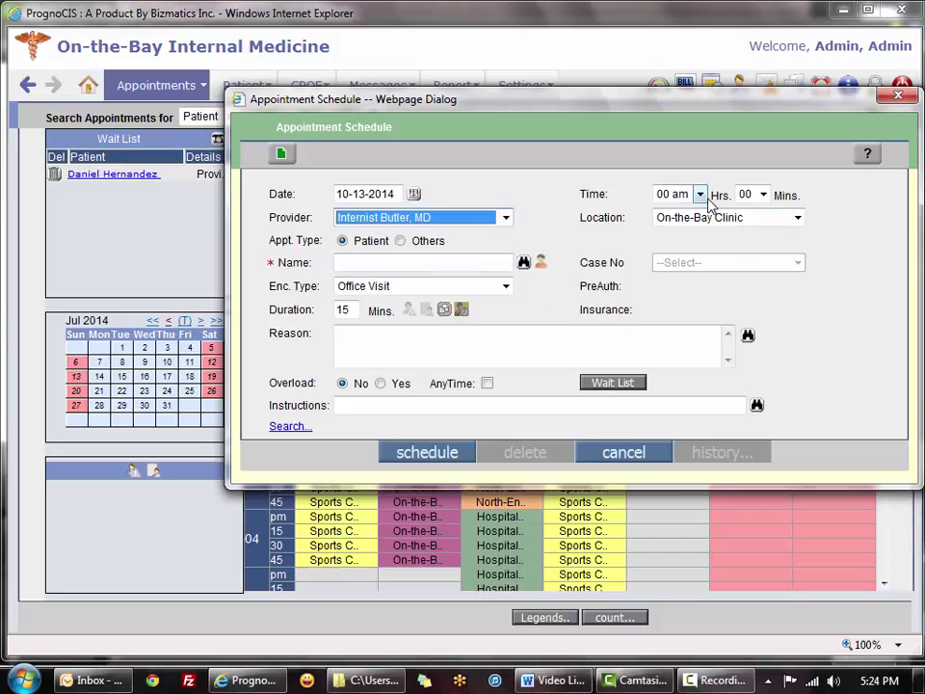
text(Dummy Jane 07-12-1989)
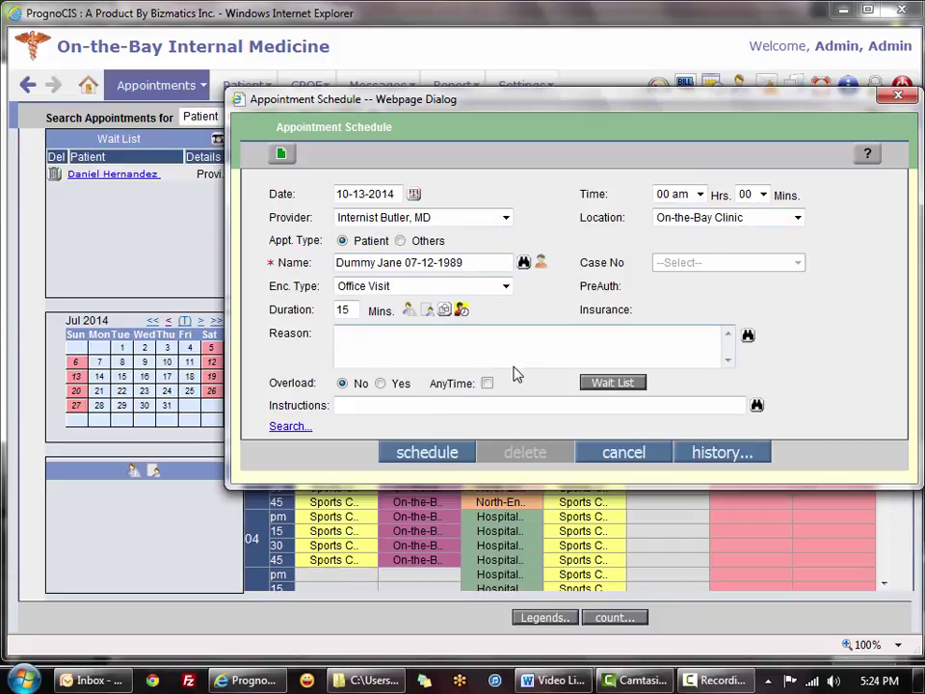
click(457, 454)
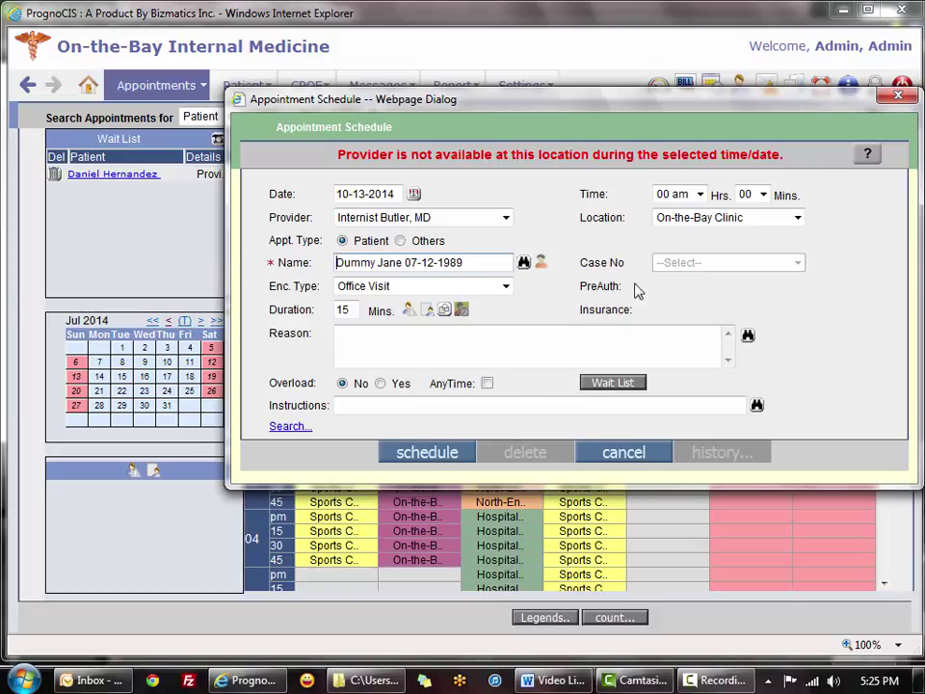
click(487, 384)
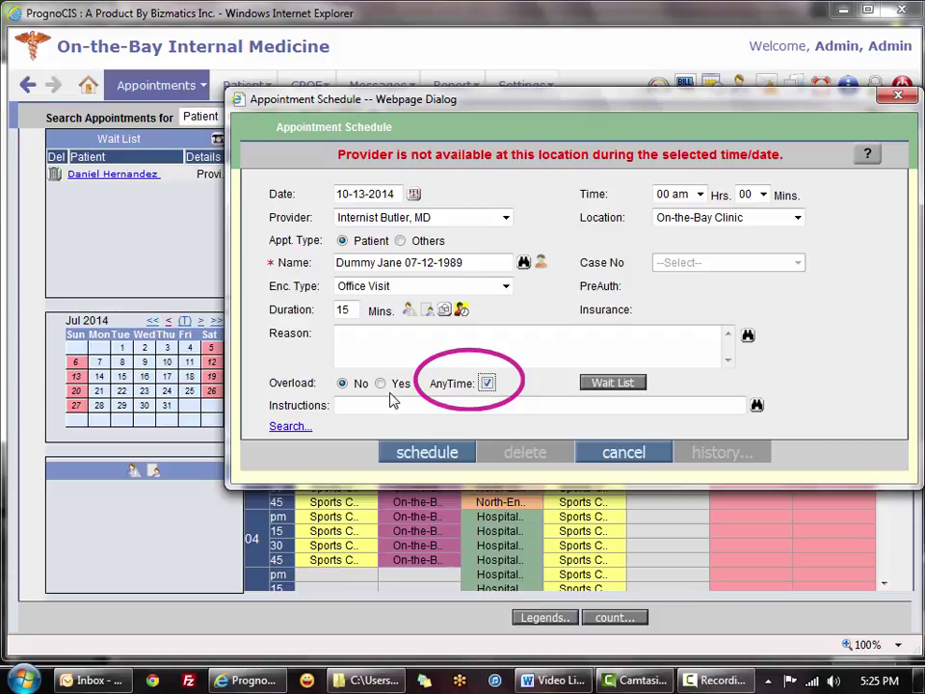
click(434, 453)
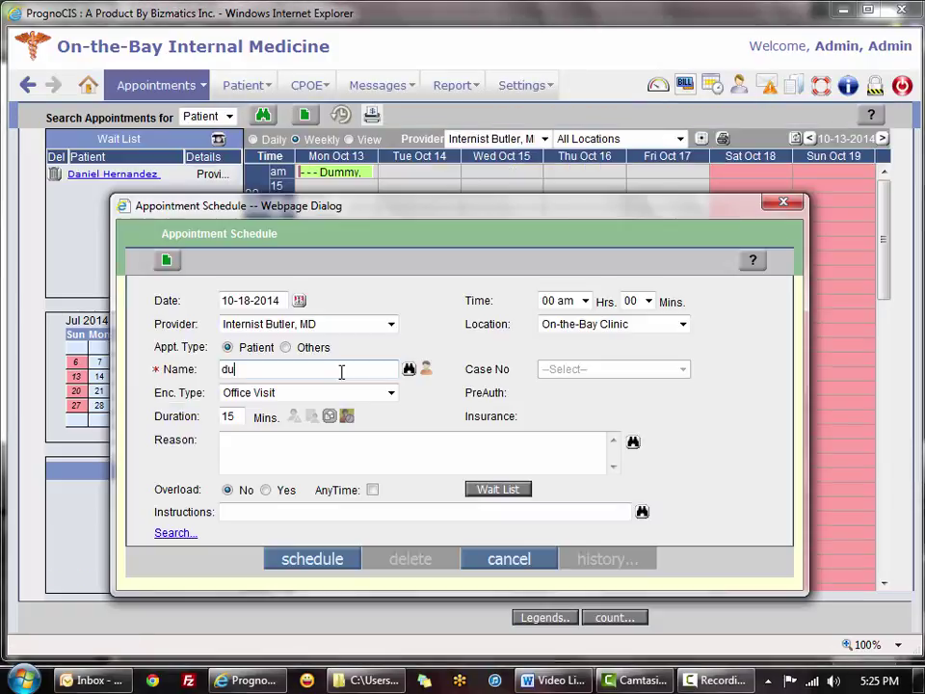
Step: Select a dummy patient for the 10-18-2014 appointment, set its time to 08 am, and try to schedule it
text(mm)
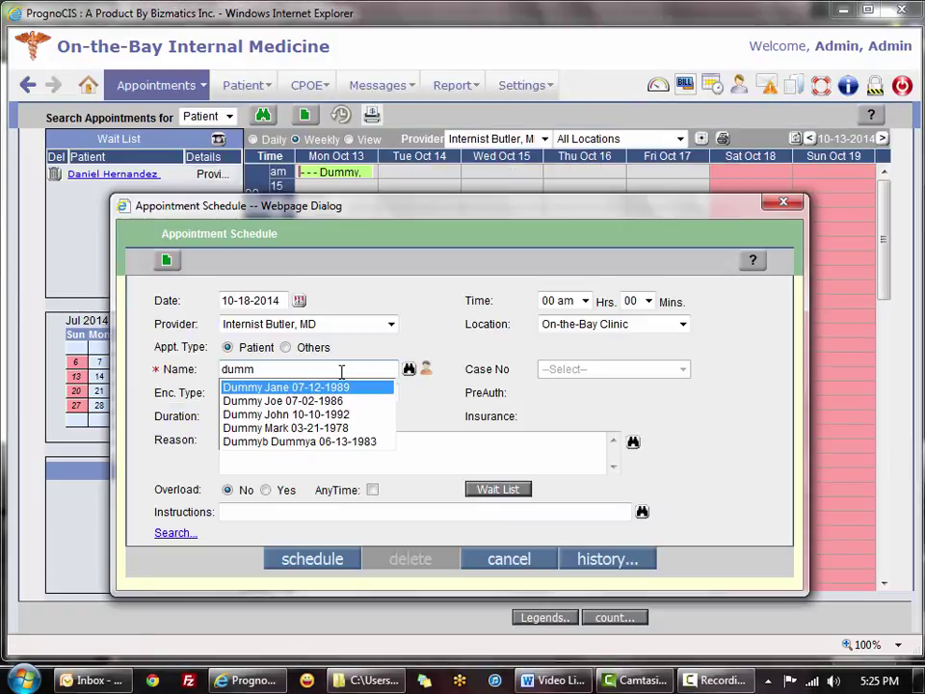
click(286, 427)
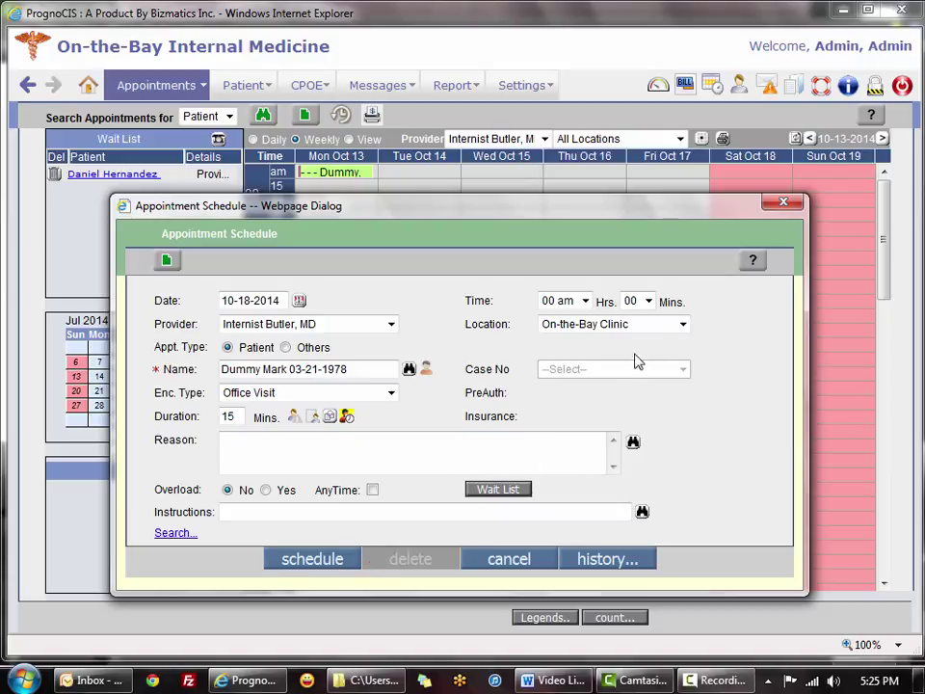
click(585, 302)
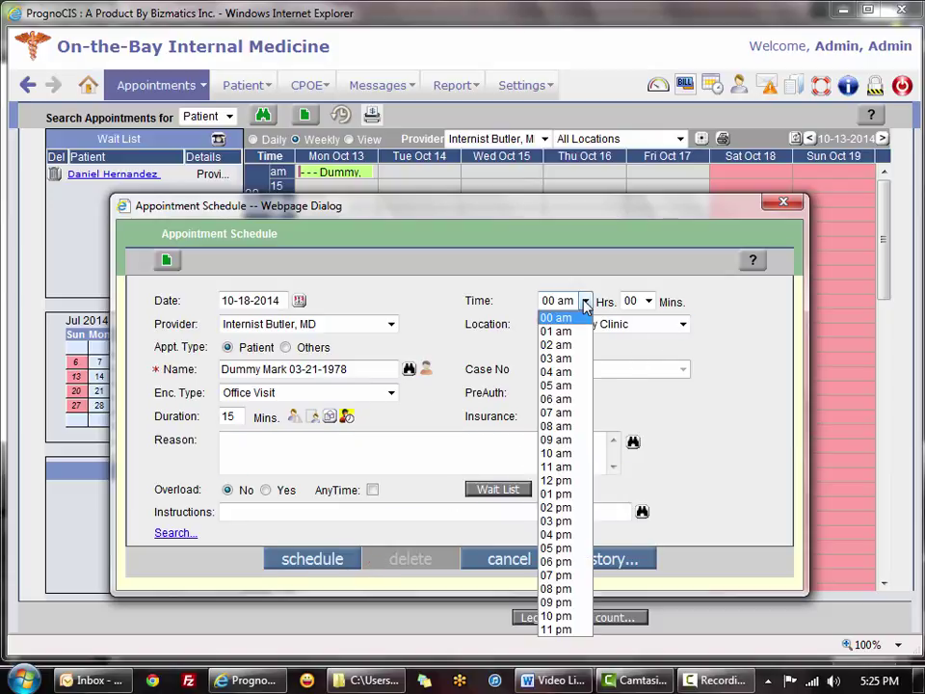
click(559, 426)
click(325, 559)
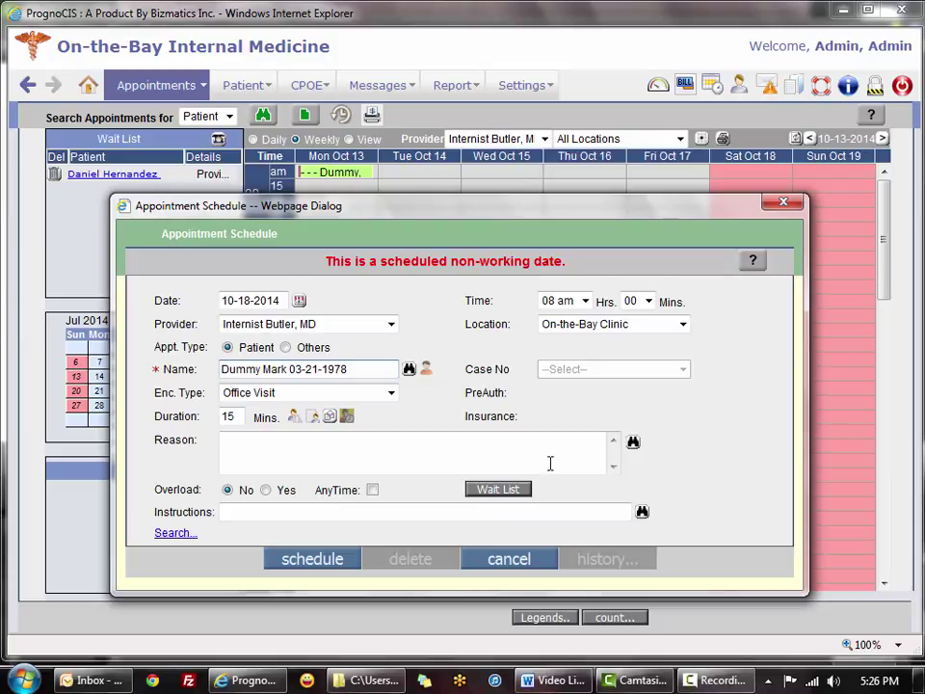
Step: Enable AnyTime for the 10-18-2014 appointment and schedule it on the non-working Saturday
click(373, 490)
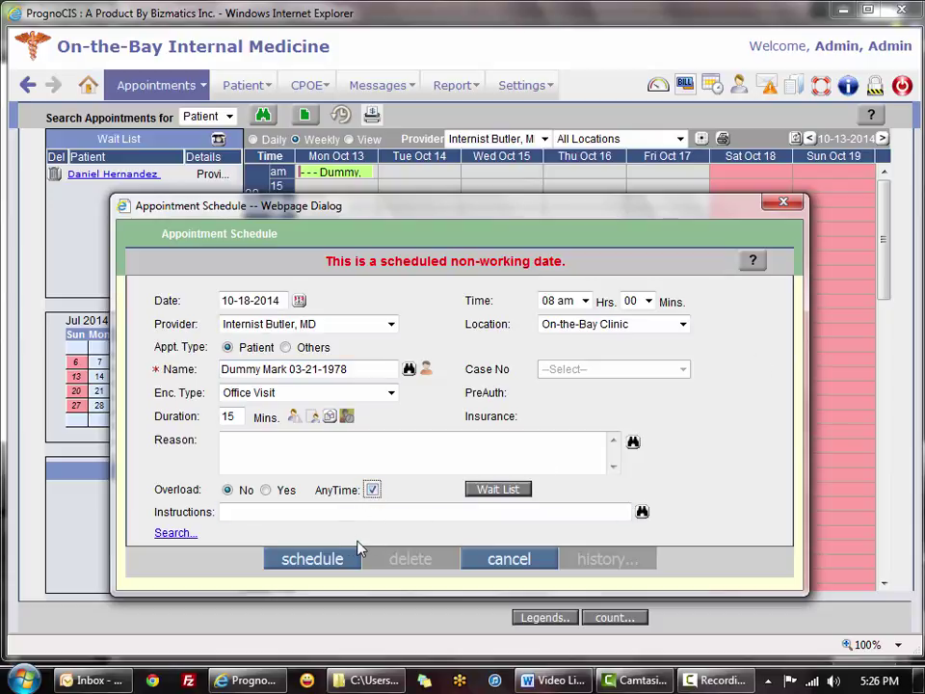
click(337, 561)
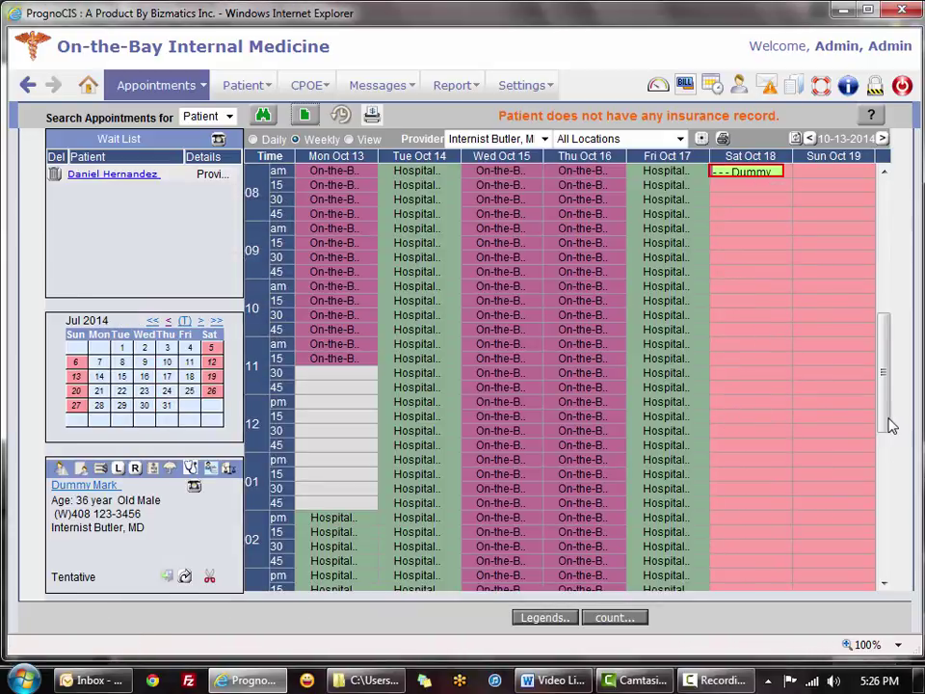
scroll(883, 405, up, 3)
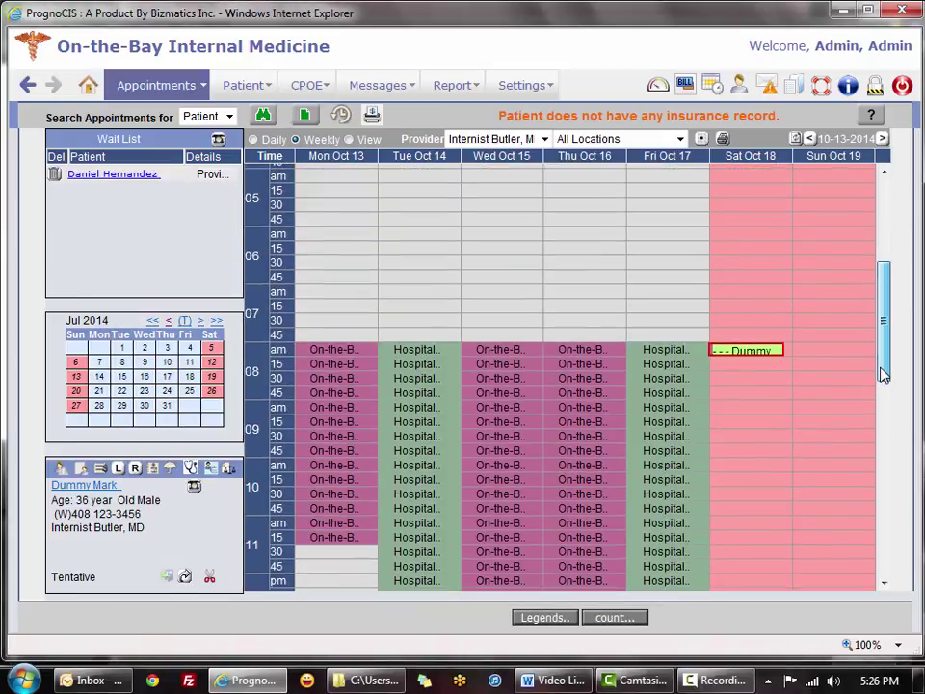
Step: Book a new 60-minute Procedure appointment on 10-13-2014 at 12 pm in the occupied slot, with Overload set to Yes
click(304, 117)
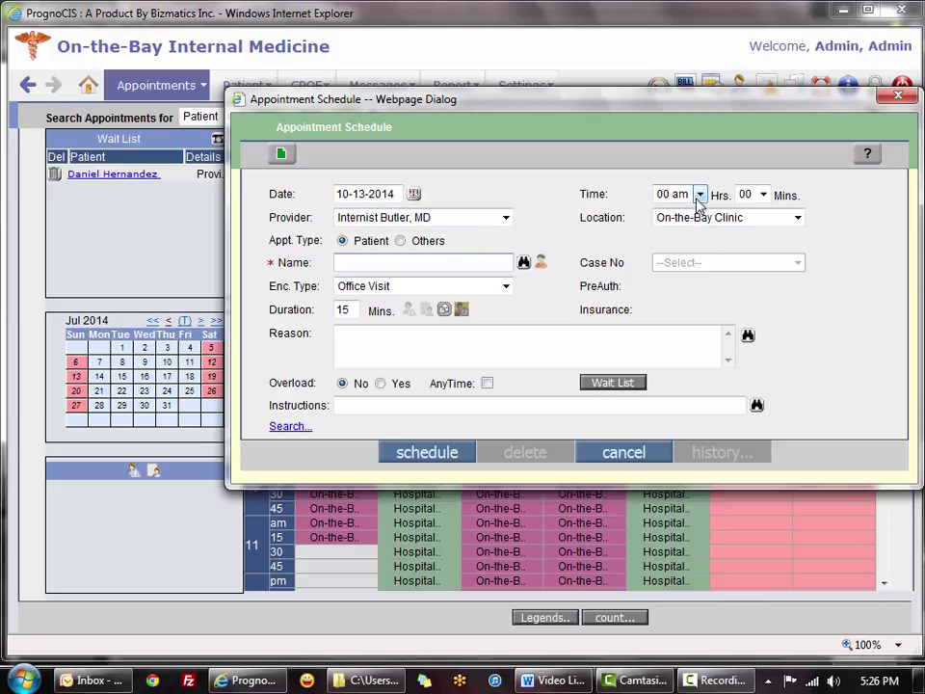
click(700, 194)
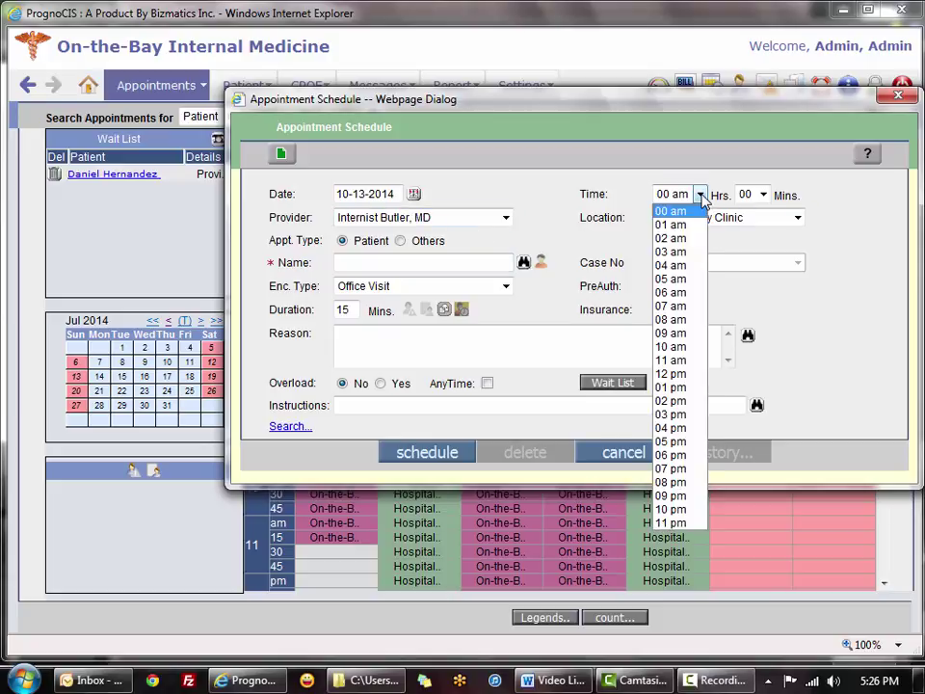
click(672, 374)
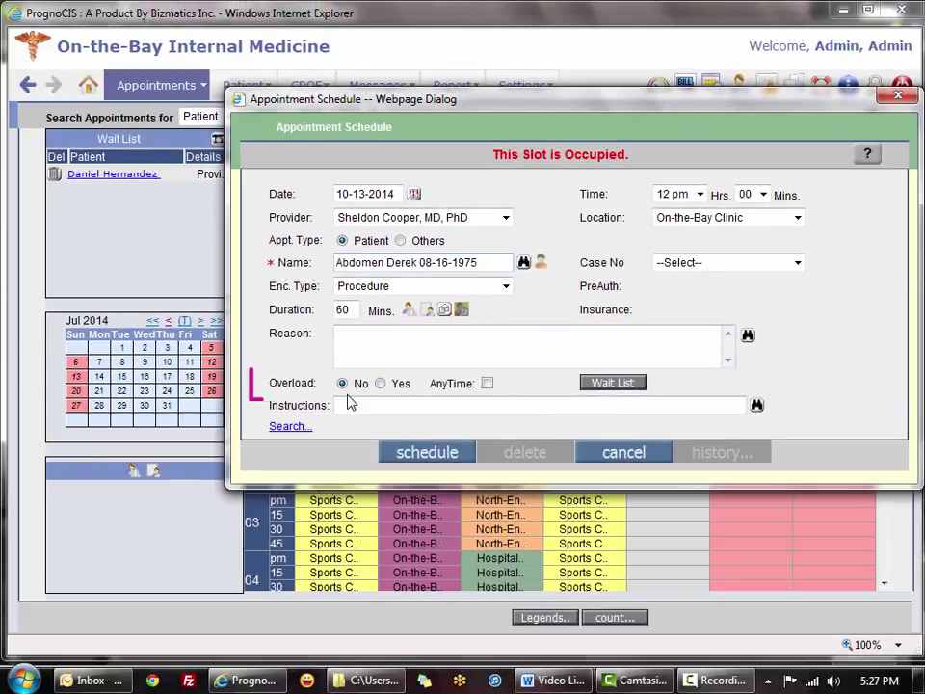
click(382, 383)
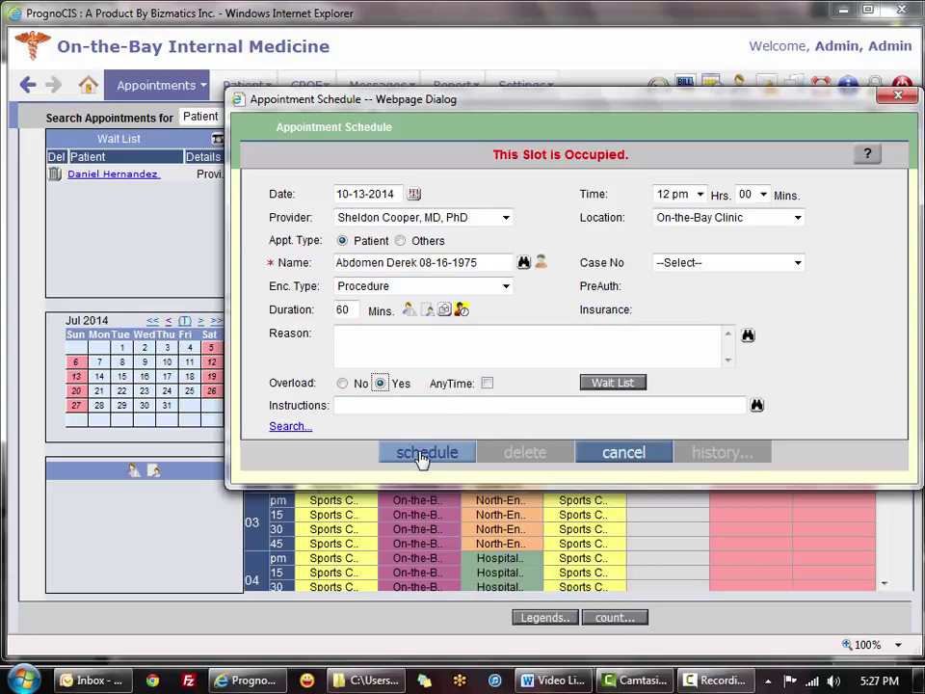
click(421, 455)
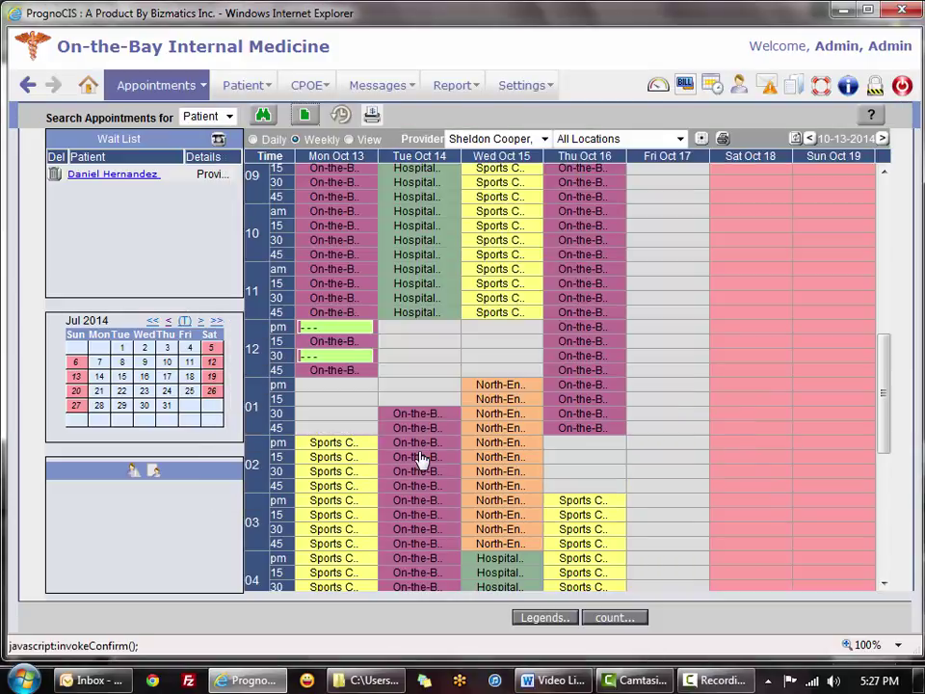